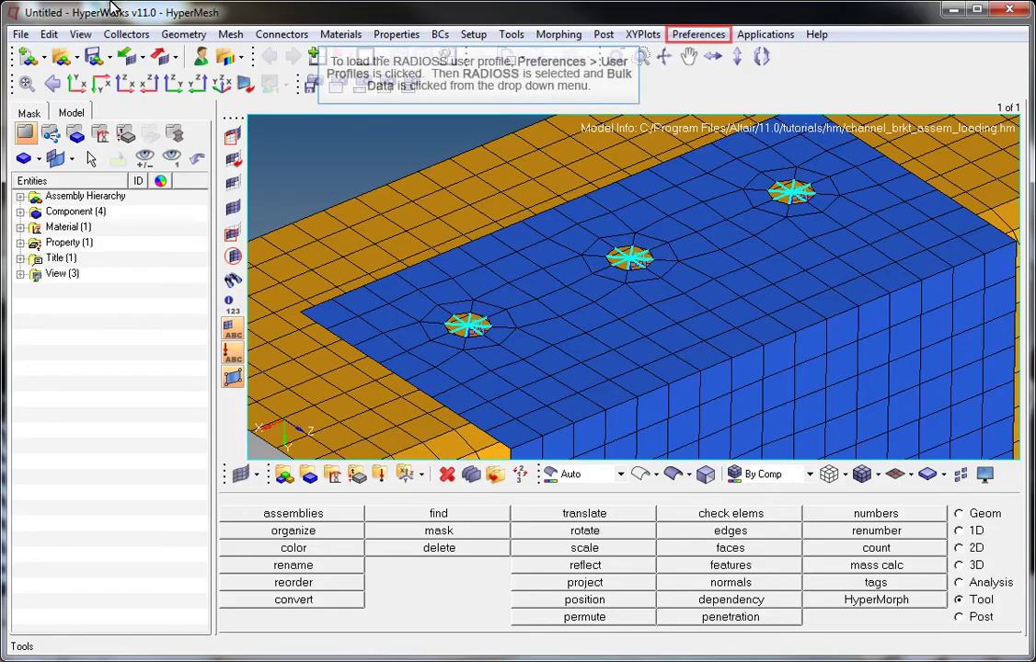
- Switch the user profile to RADIOSS with the BulkData input format
{"action": "left_click", "coordinate": [696, 34]}
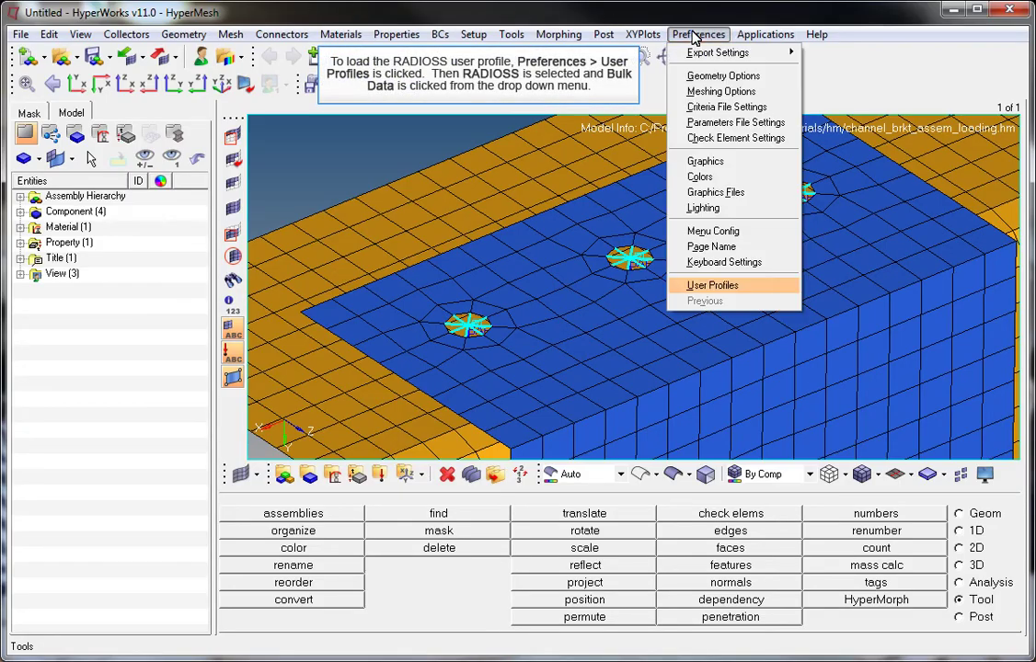
{"action": "left_click", "coordinate": [721, 293]}
{"action": "left_click", "coordinate": [433, 233]}
{"action": "left_click", "coordinate": [644, 236]}
{"action": "left_click", "coordinate": [641, 255]}
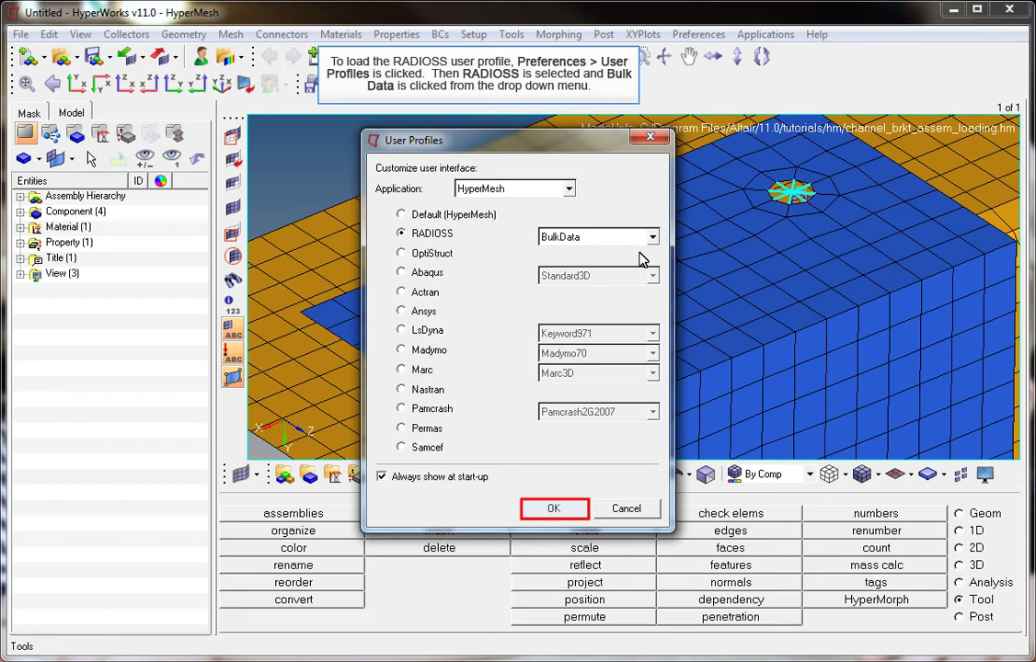
{"action": "left_click", "coordinate": [550, 509]}
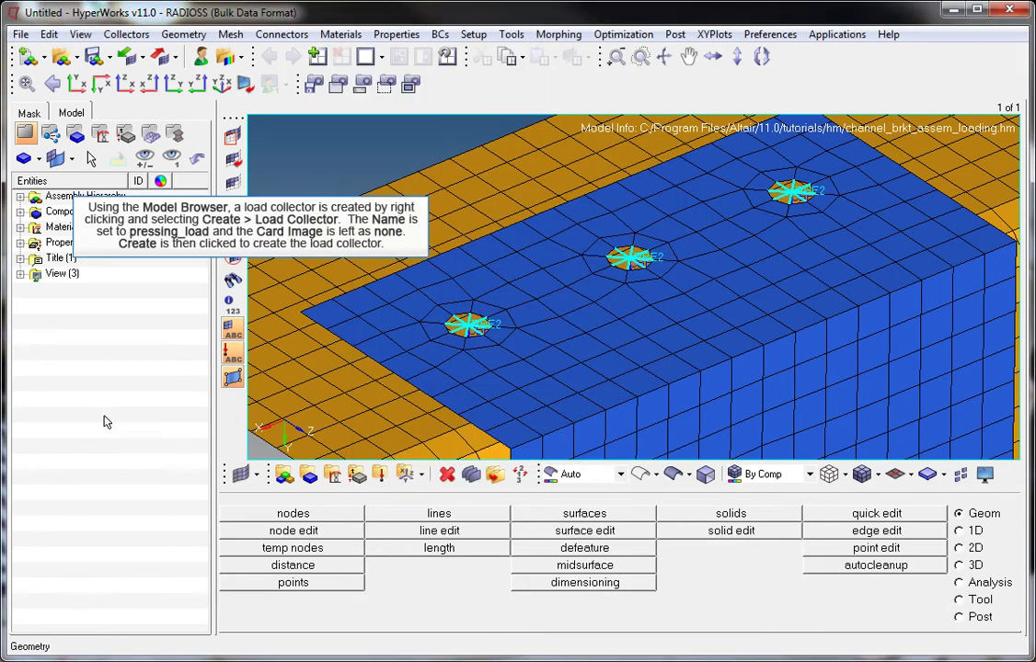
- Create a load collector named pressing_load with no card image
{"action": "right_click", "coordinate": [58, 318]}
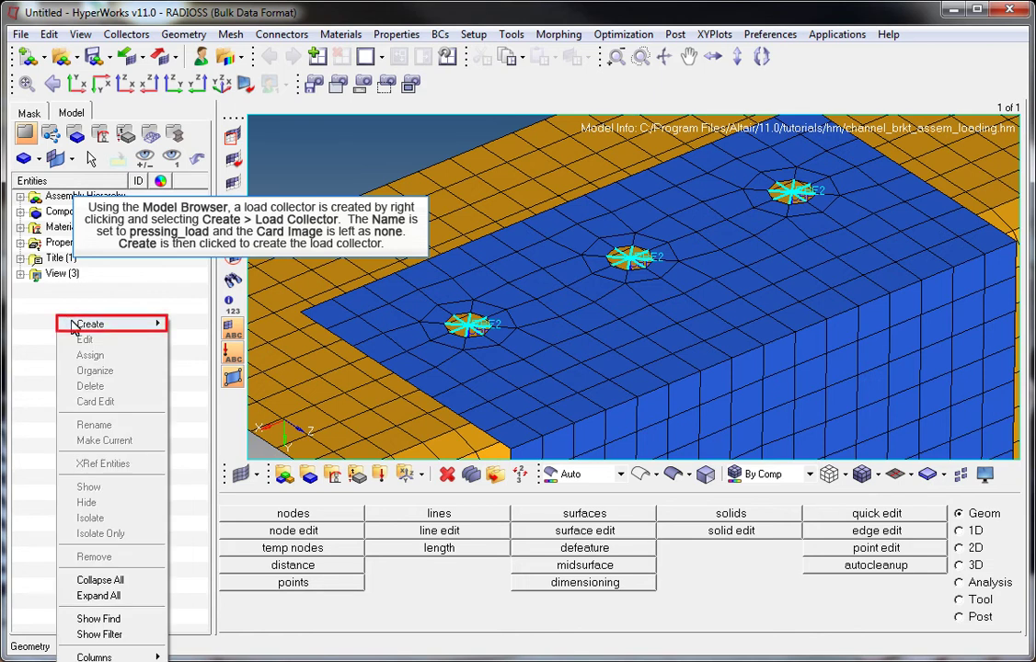
{"action": "mouse_move", "coordinate": [73, 326]}
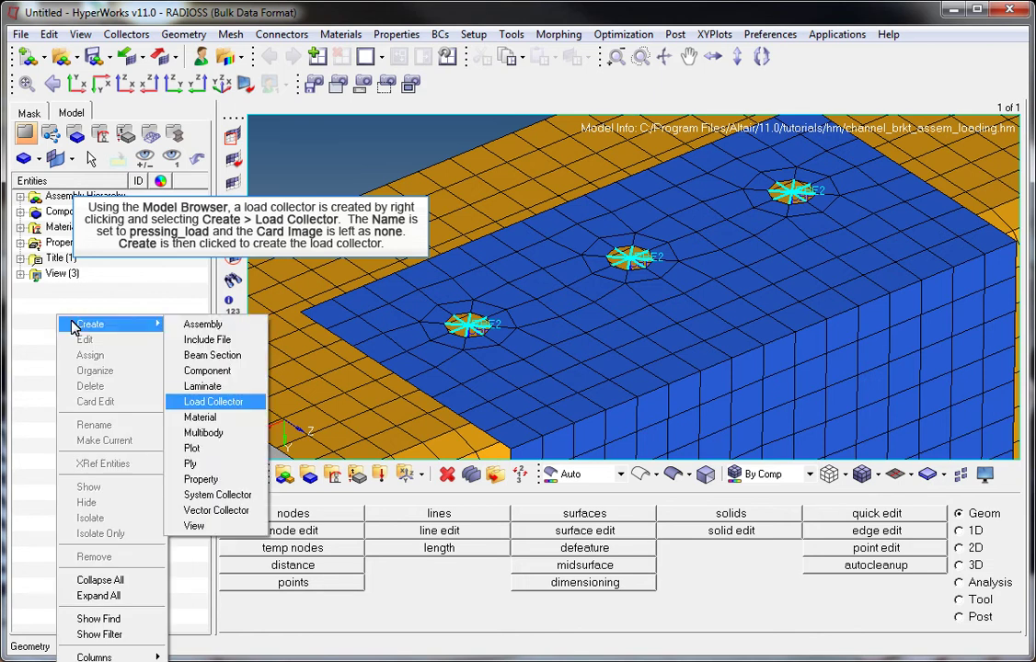
{"action": "left_click", "coordinate": [213, 402]}
{"action": "type", "text": "pressing_load"}
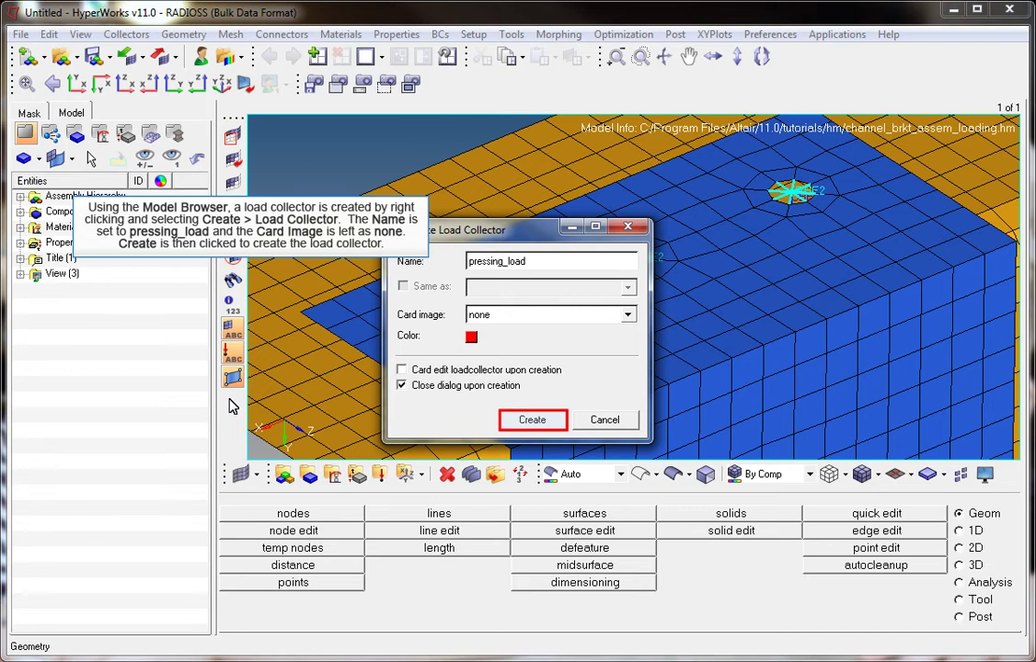
{"action": "left_click", "coordinate": [507, 419]}
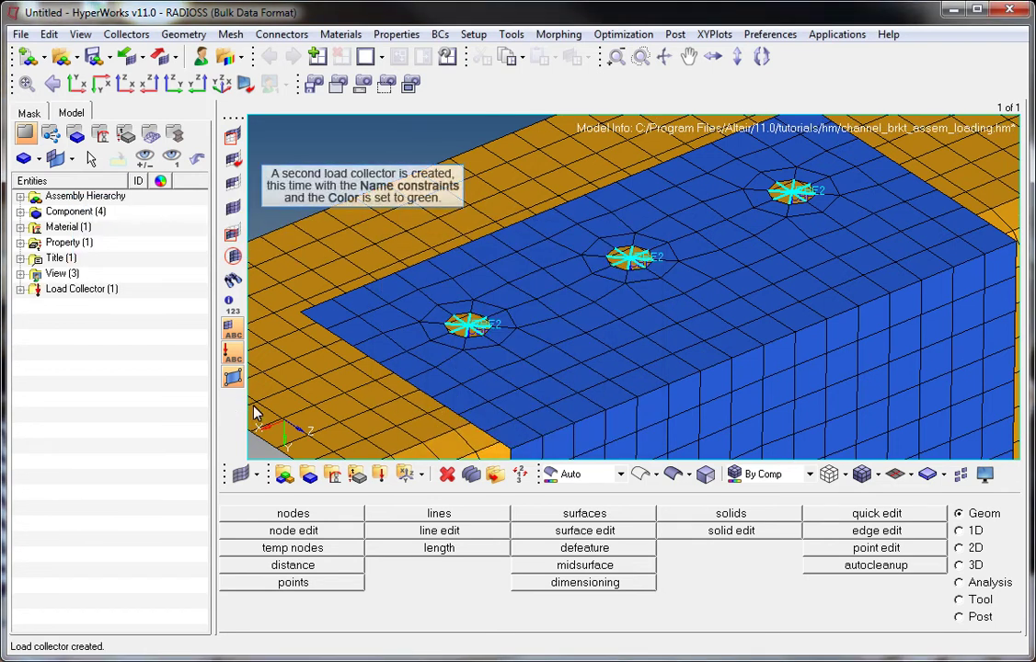
- Create a second load collector named constraints, coloured green
{"action": "right_click", "coordinate": [81, 343]}
{"action": "mouse_move", "coordinate": [111, 349]}
{"action": "left_click", "coordinate": [232, 428]}
{"action": "type", "text": "constra"}
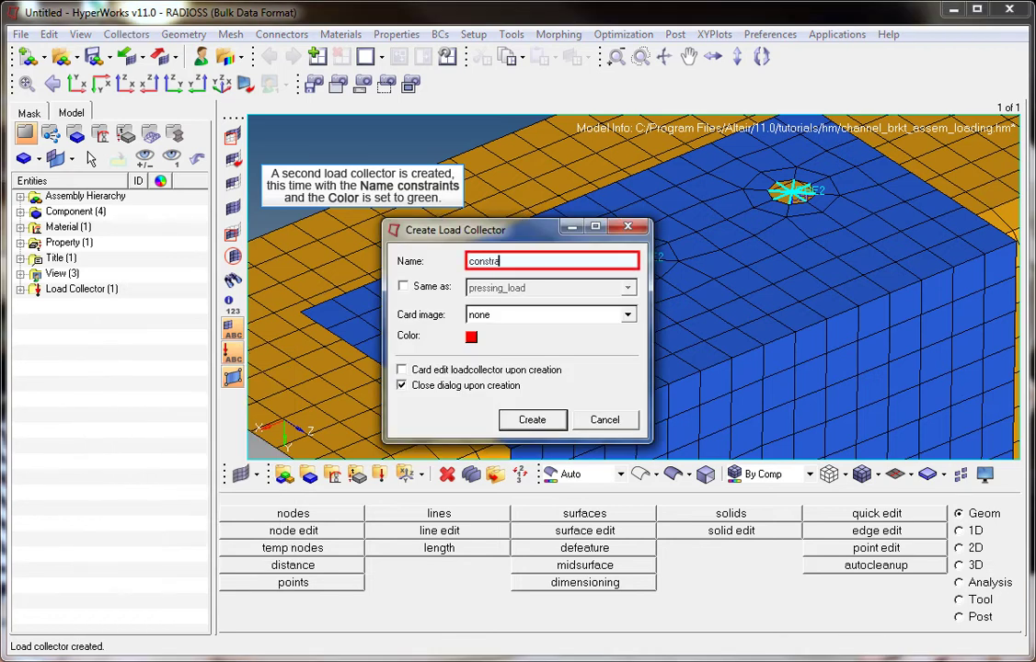
{"action": "type", "text": "ints"}
{"action": "left_click", "coordinate": [471, 336]}
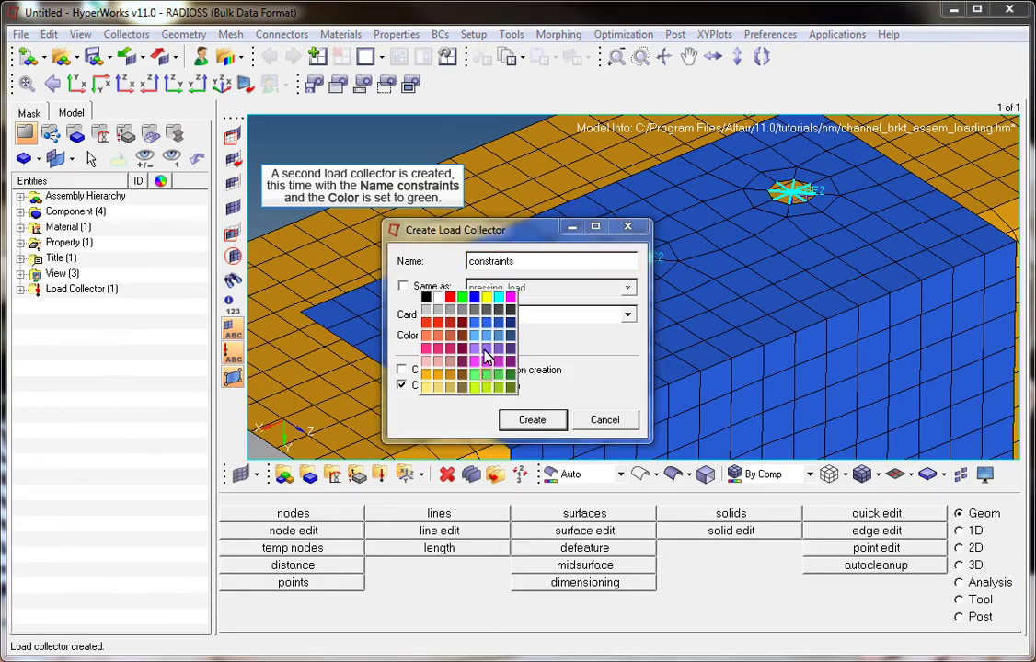
{"action": "left_click", "coordinate": [491, 377]}
{"action": "left_click", "coordinate": [530, 421]}
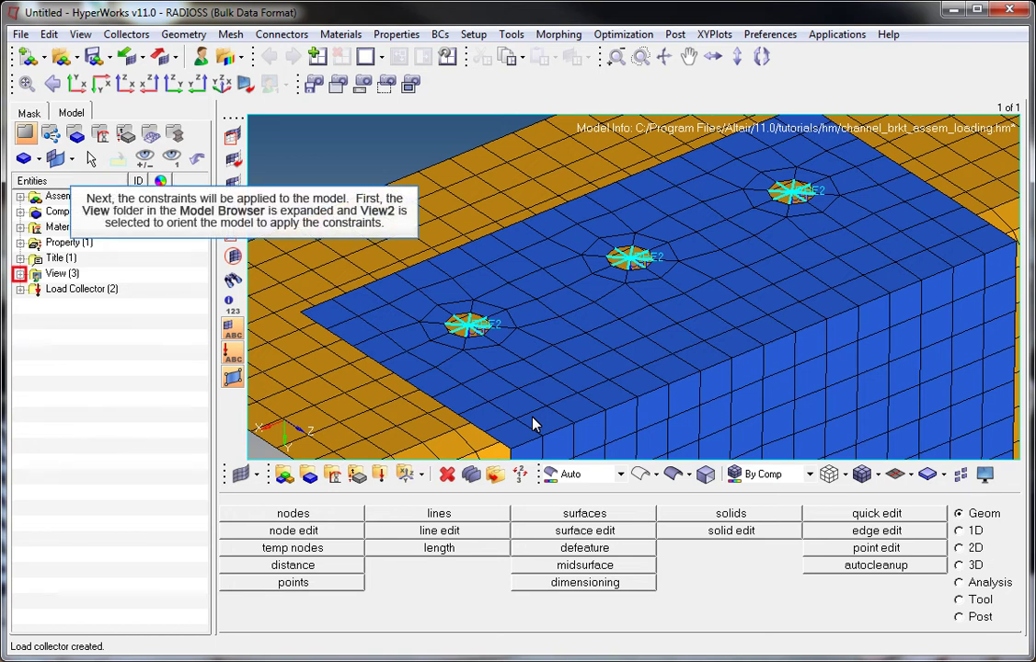
- Orient the model to View2 and display the pressing_load and constraints collectors
{"action": "left_click", "coordinate": [20, 274]}
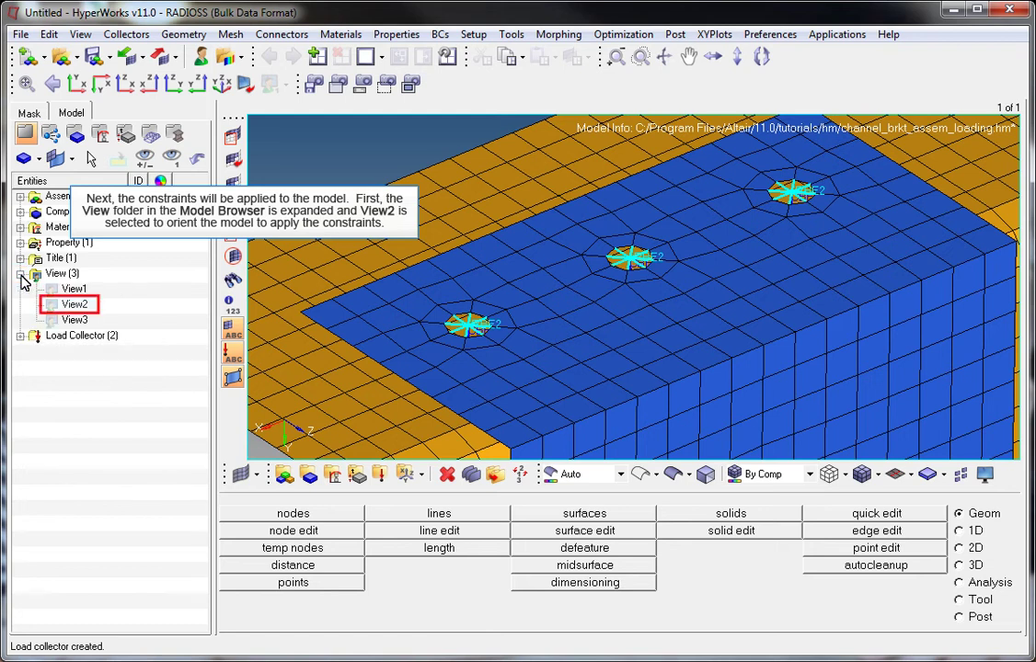
{"action": "left_click", "coordinate": [52, 306]}
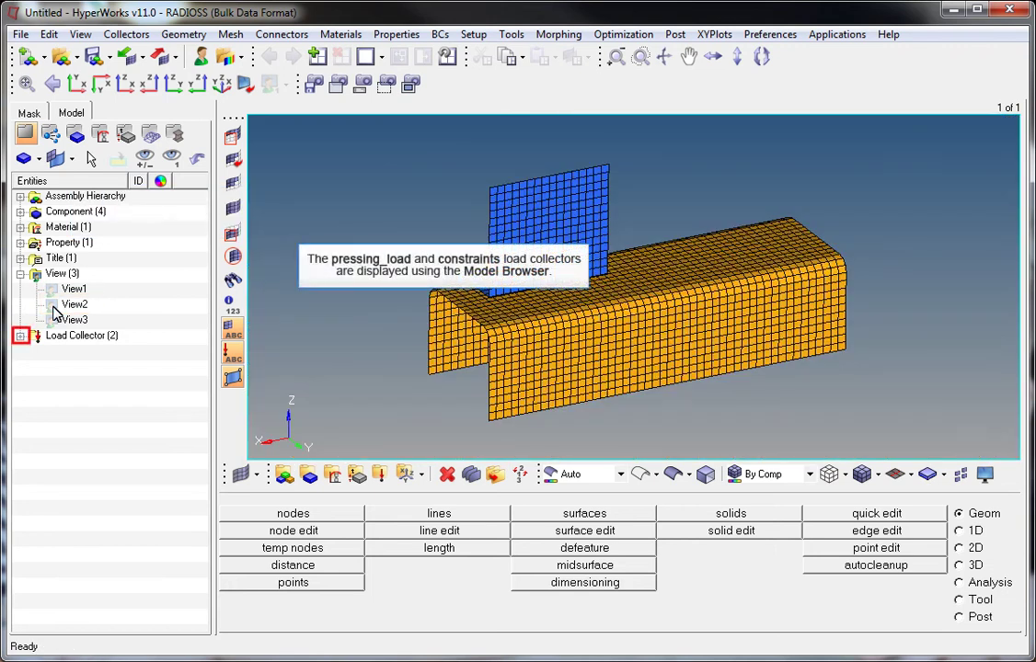
{"action": "left_click", "coordinate": [20, 336]}
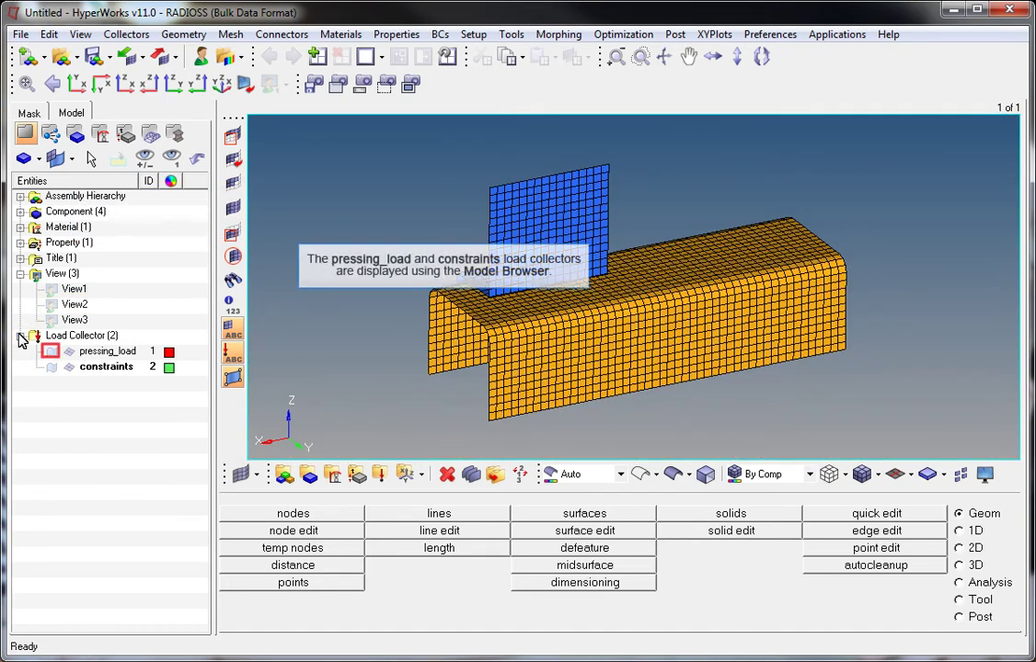
{"action": "left_click", "coordinate": [51, 351]}
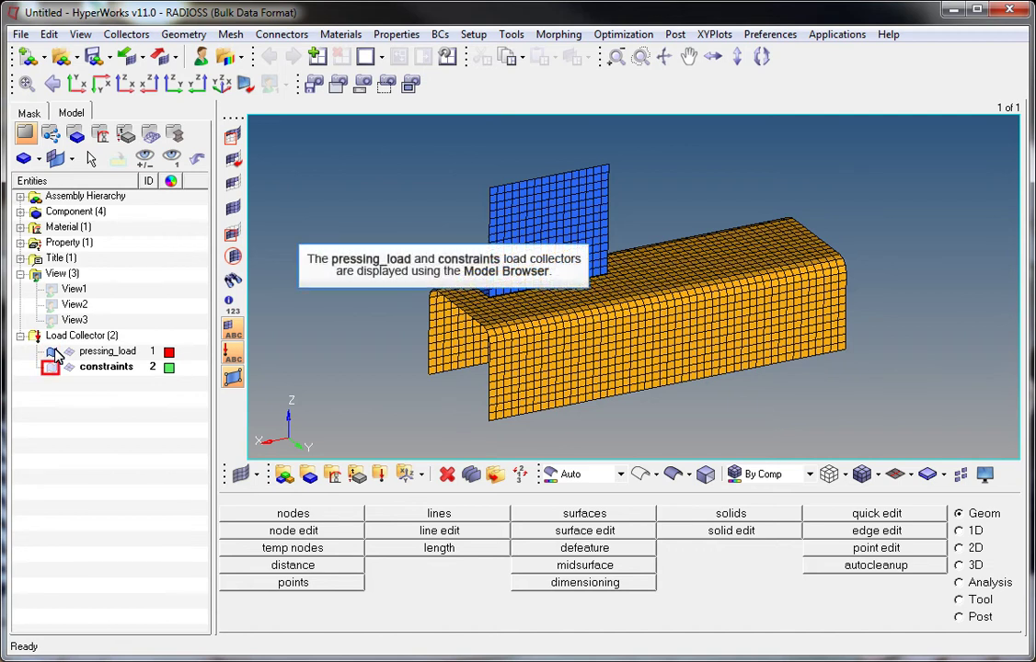
{"action": "left_click", "coordinate": [53, 367]}
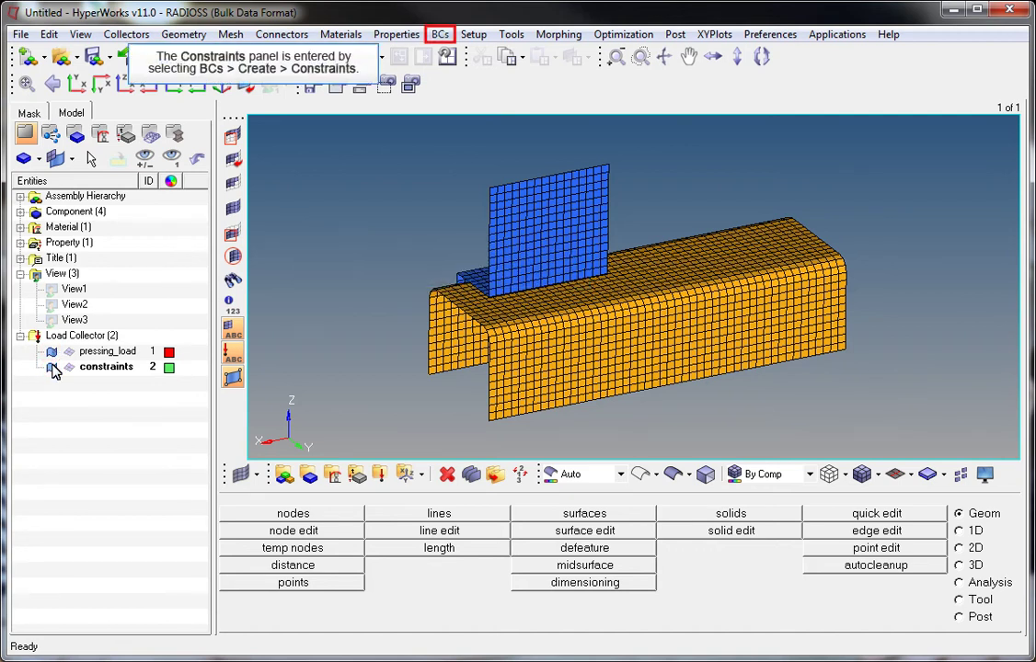
- Start a constraint on lines and show the channel geometry to pick its six lines
{"action": "left_click", "coordinate": [439, 34]}
{"action": "mouse_move", "coordinate": [452, 55]}
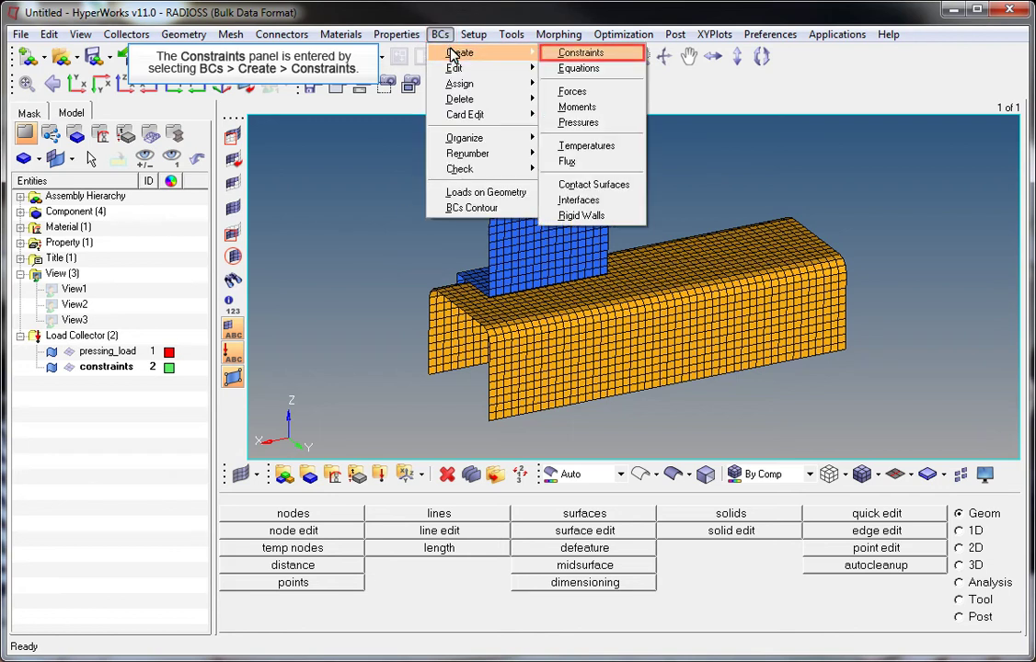
{"action": "left_click", "coordinate": [576, 54]}
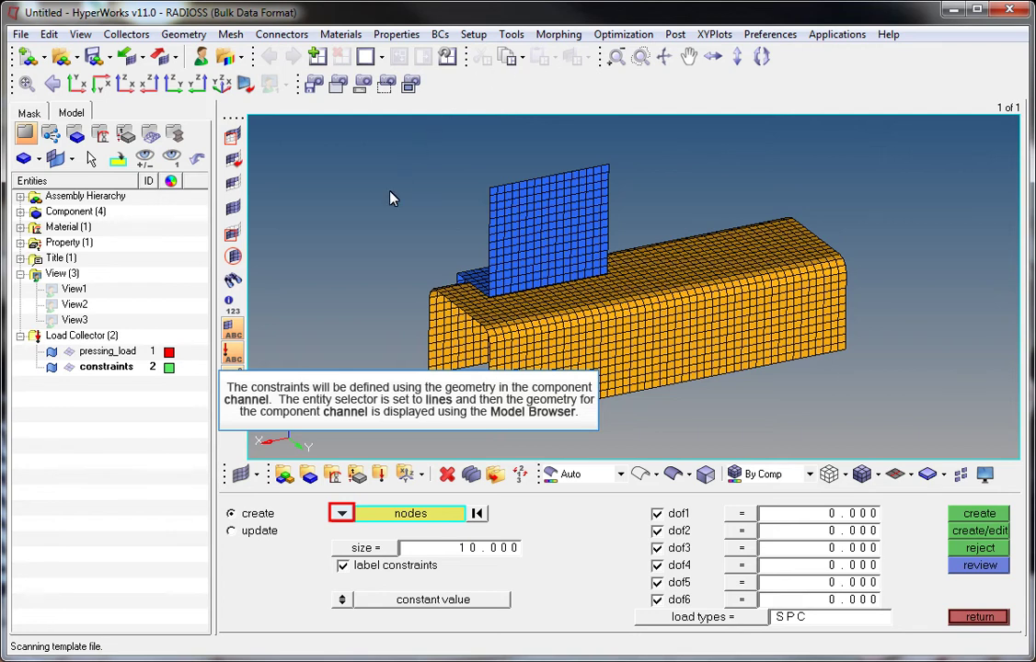
{"action": "left_click", "coordinate": [341, 513]}
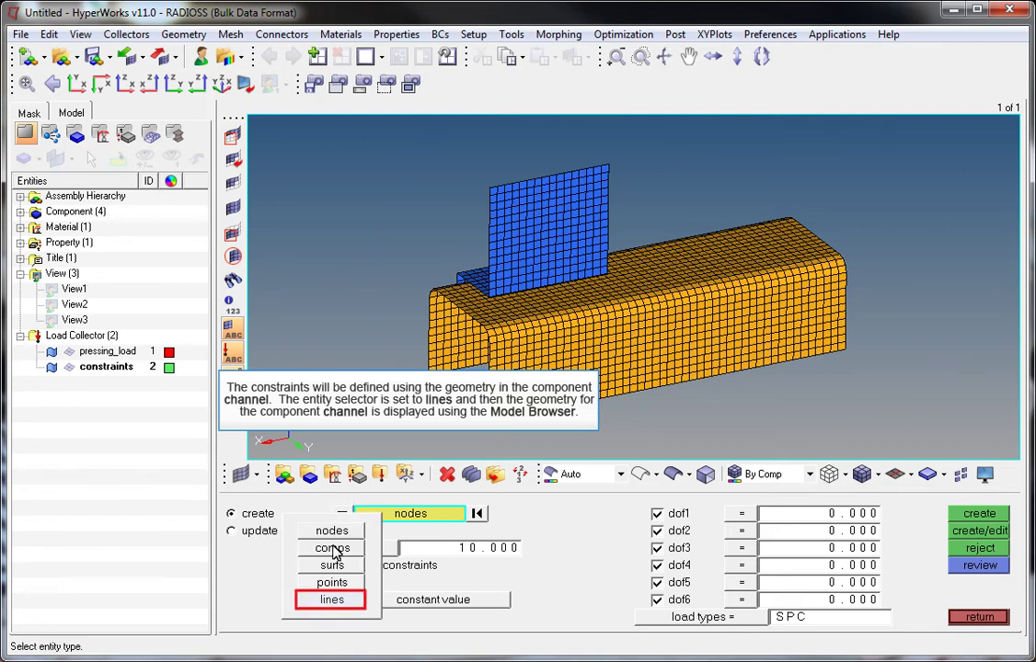
{"action": "left_click", "coordinate": [332, 600]}
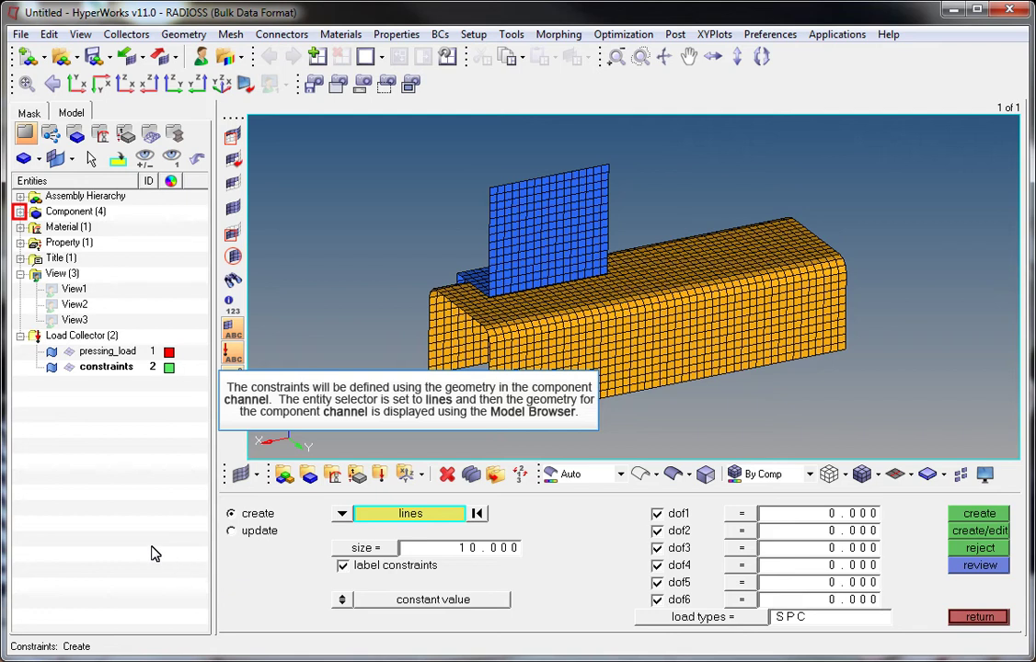
{"action": "left_click", "coordinate": [20, 212]}
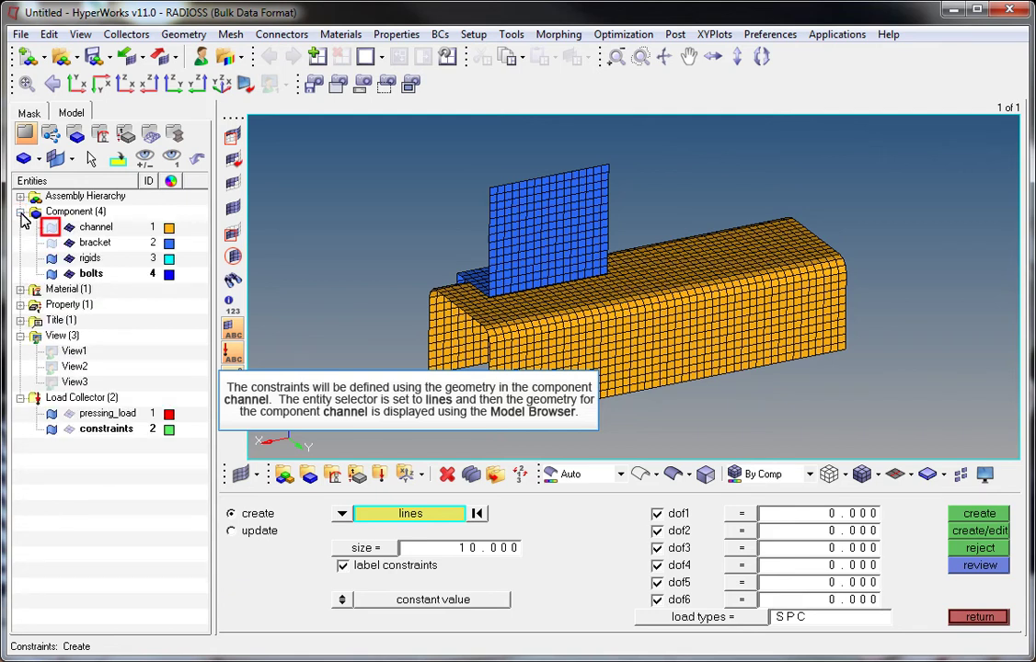
{"action": "left_click", "coordinate": [51, 227]}
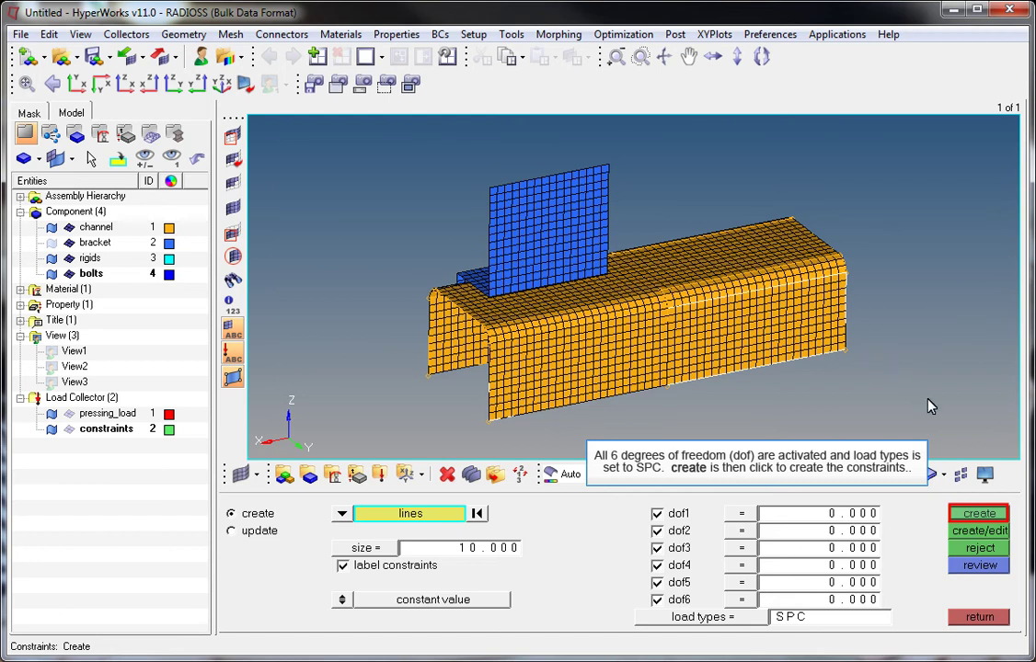
- Create SPC constraints fixing dof1–dof6 on the channel lines, displayed at size 5
{"action": "left_click", "coordinate": [979, 514]}
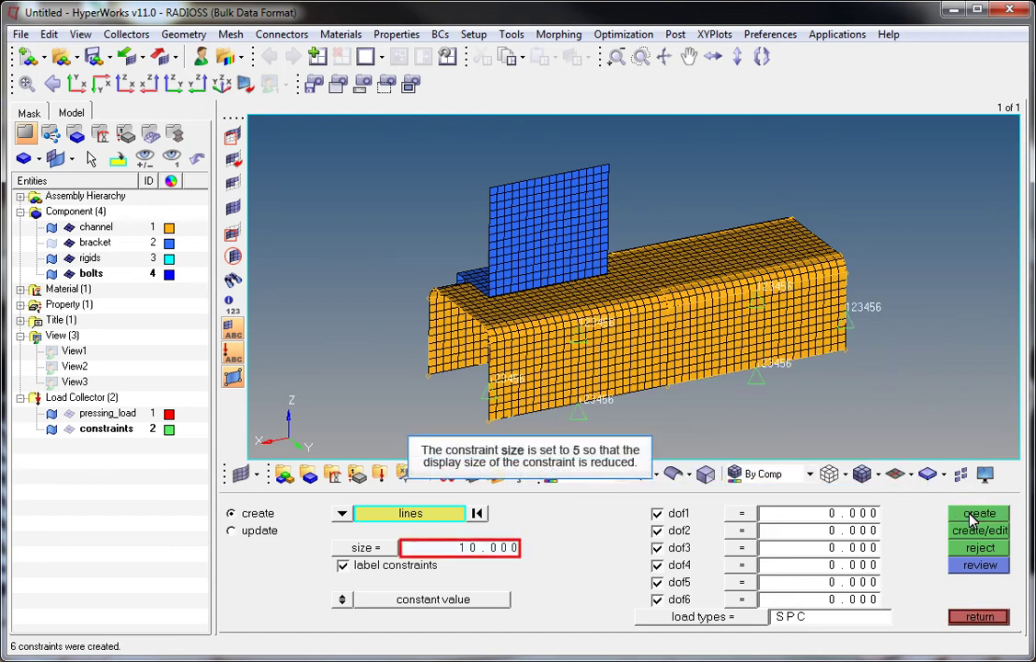
{"action": "left_click", "coordinate": [476, 548]}
{"action": "type", "text": "5"}
{"action": "key", "text": "Return"}
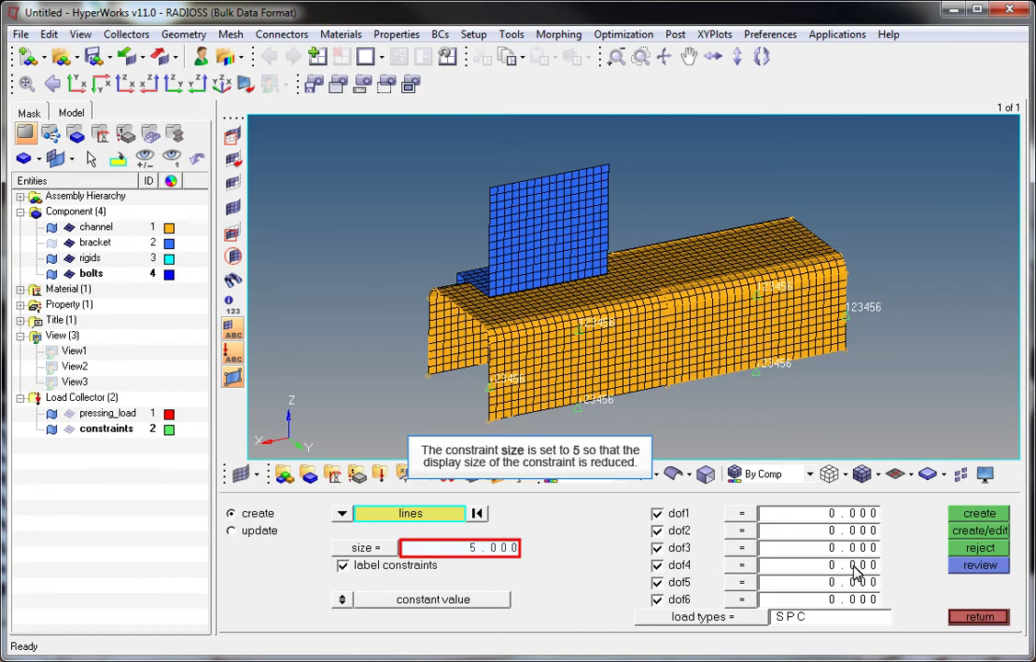
{"action": "left_click", "coordinate": [979, 616]}
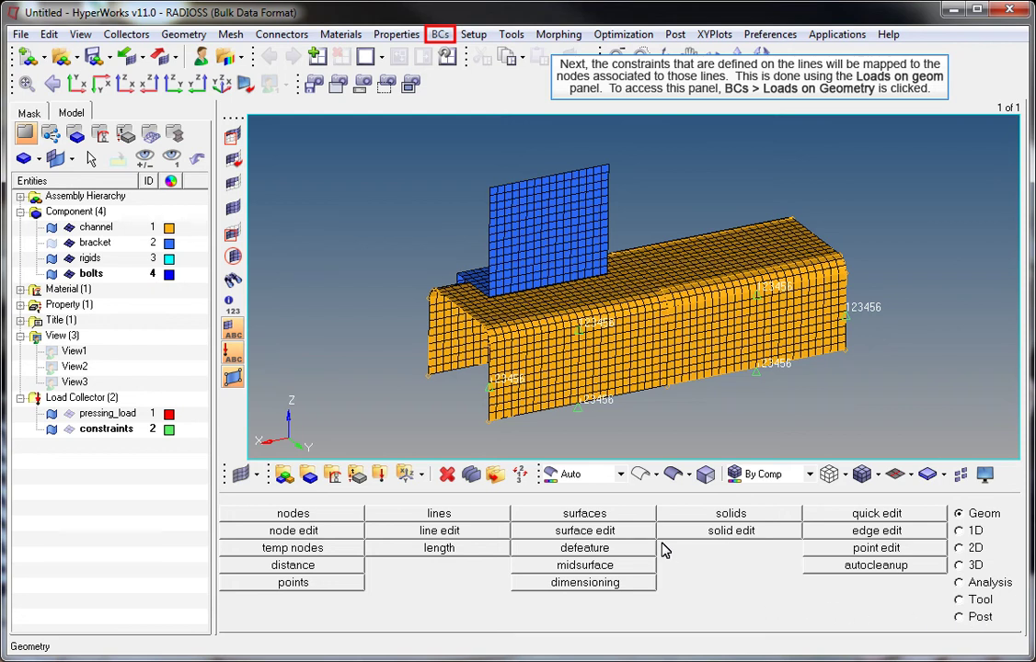
- Map the constraints collector from lines onto mesh nodes, then hide channel and rigids geometry
{"action": "left_click", "coordinate": [442, 35]}
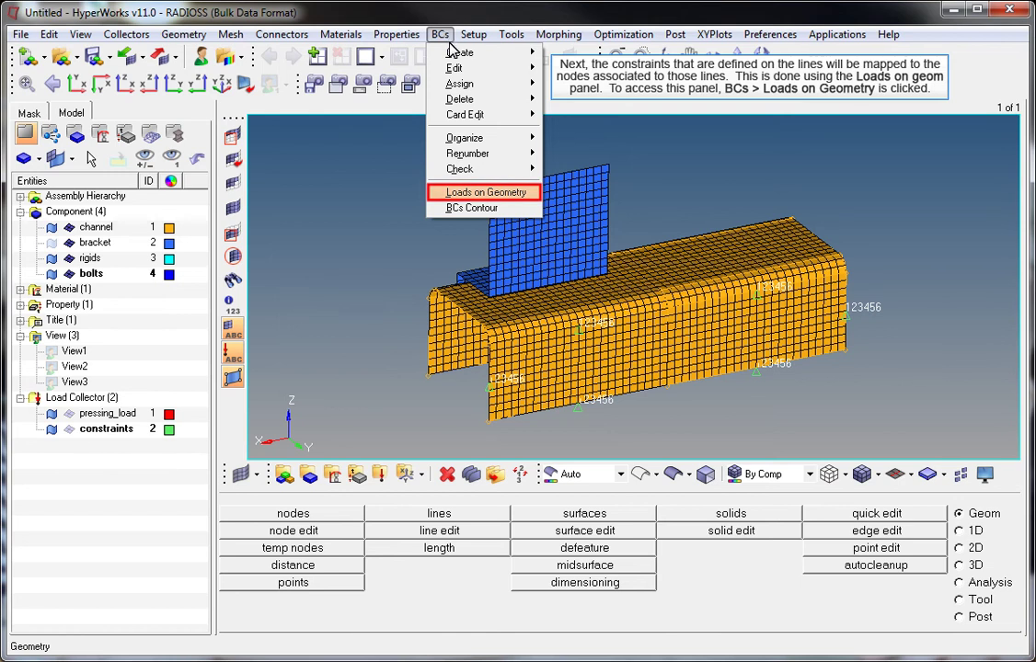
{"action": "left_click", "coordinate": [464, 192]}
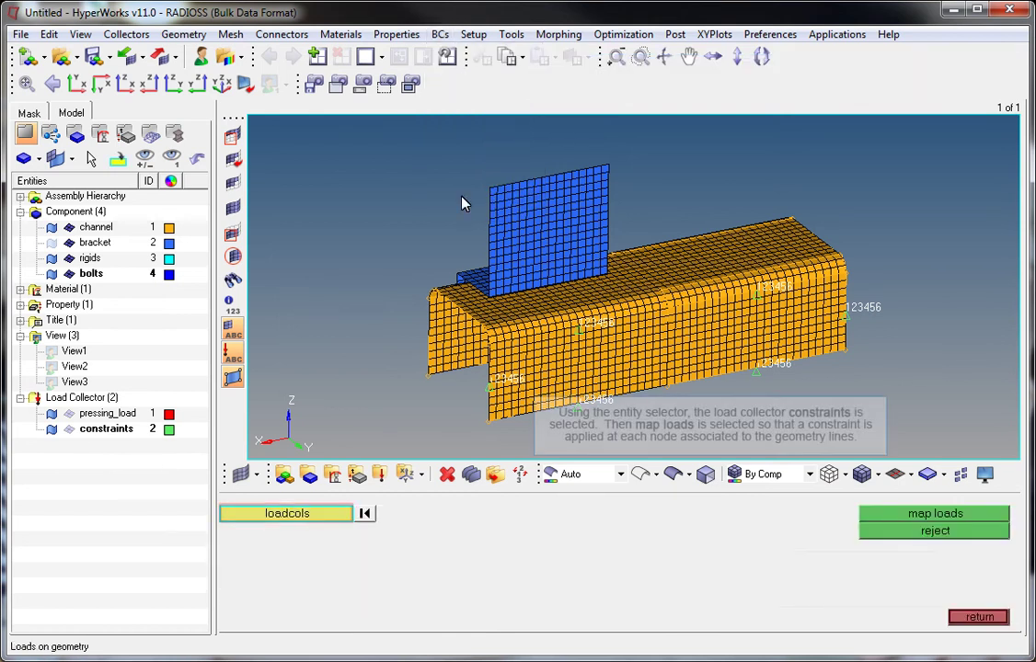
{"action": "left_click", "coordinate": [284, 516]}
{"action": "left_click", "coordinate": [231, 531]}
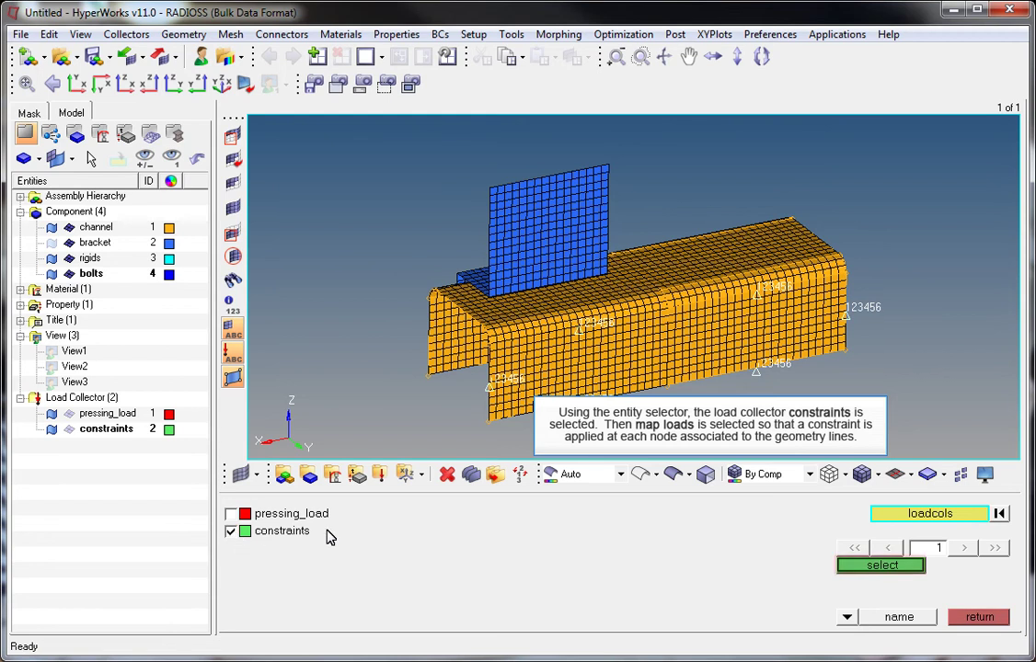
{"action": "left_click", "coordinate": [871, 566]}
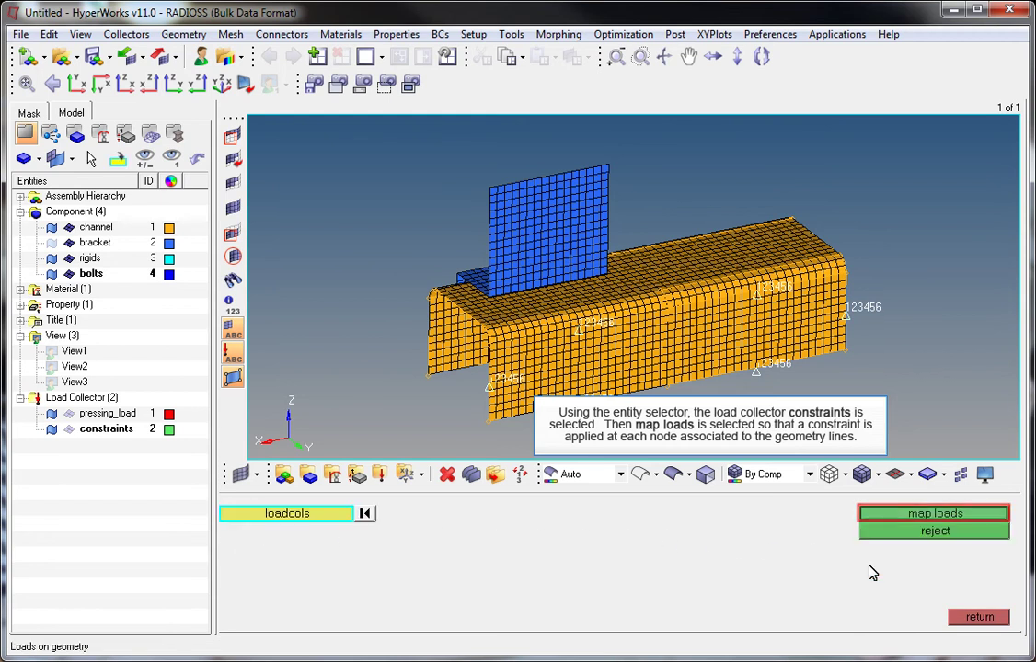
{"action": "left_click", "coordinate": [956, 515]}
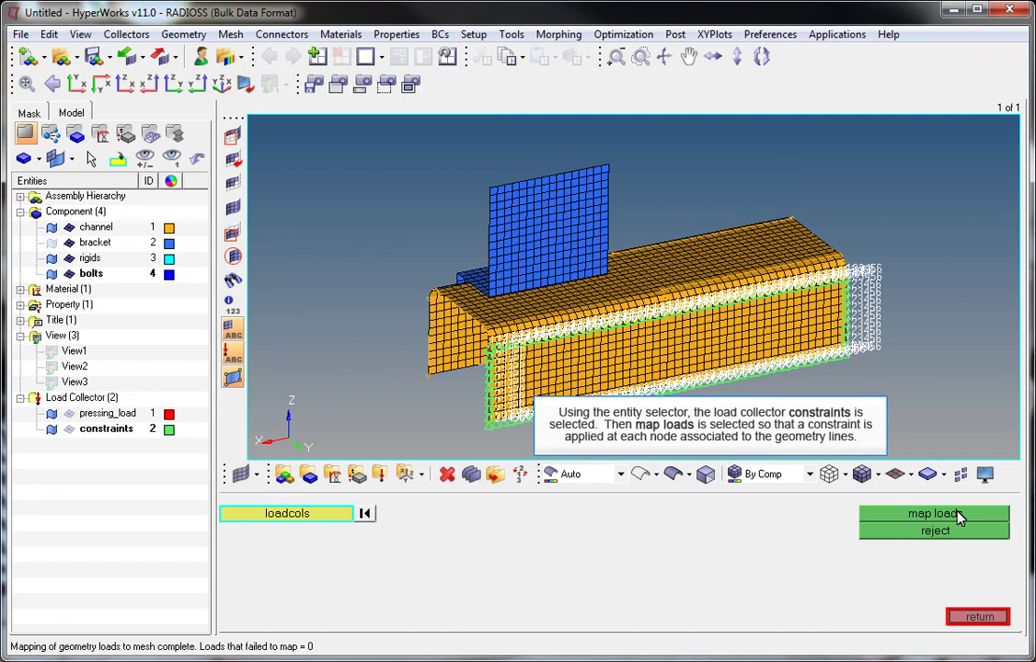
{"action": "left_click", "coordinate": [976, 616]}
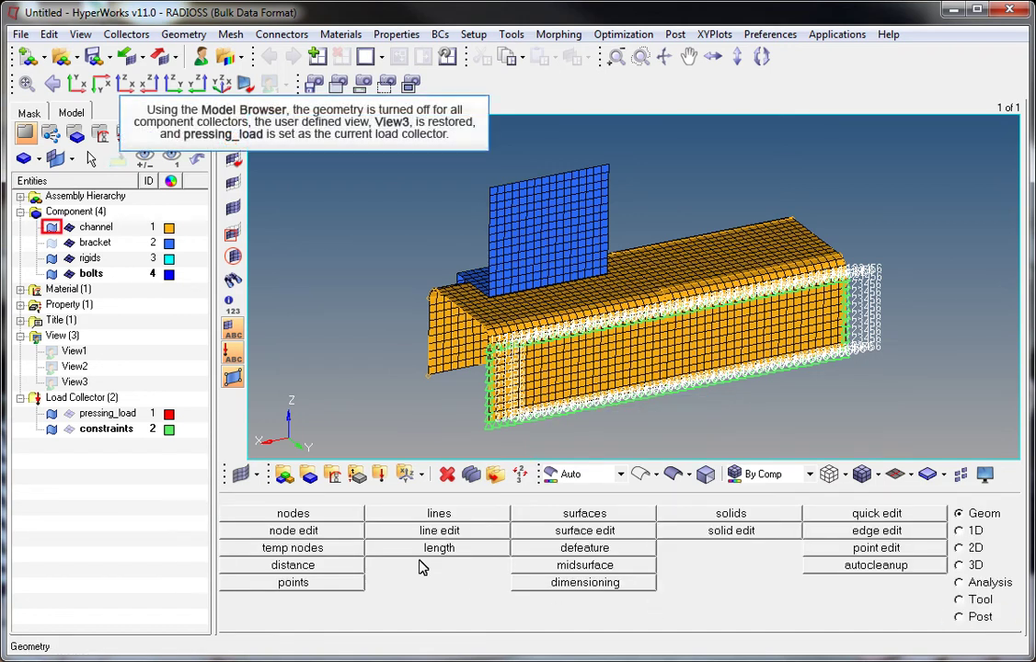
{"action": "left_click", "coordinate": [51, 227]}
{"action": "left_click", "coordinate": [52, 257]}
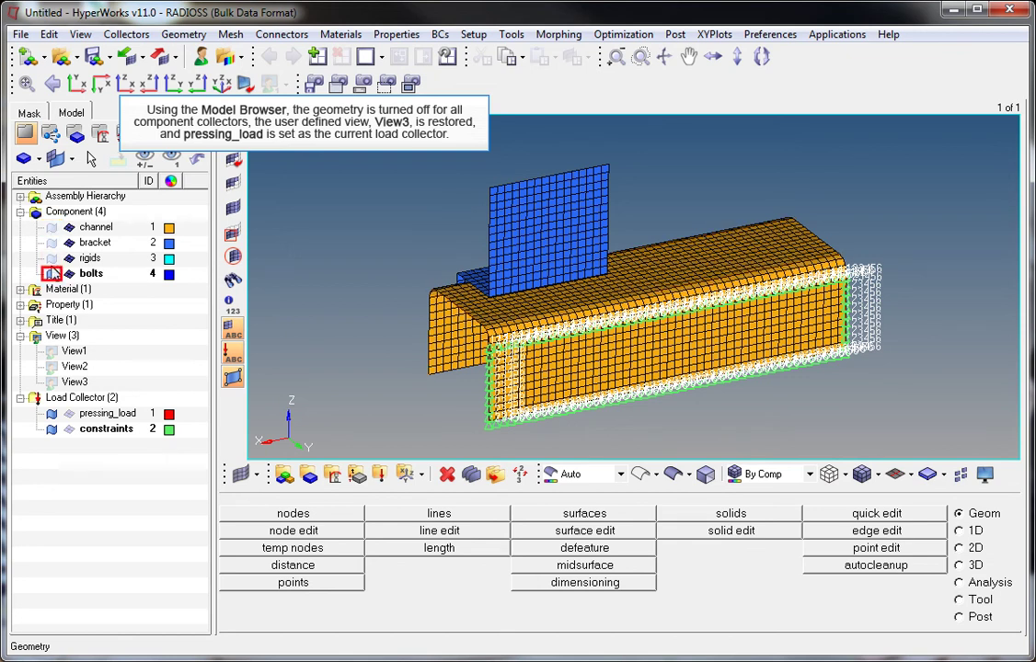
- Hide the bolts geometry, restore View3, and make pressing_load the current collector
{"action": "left_click", "coordinate": [52, 273]}
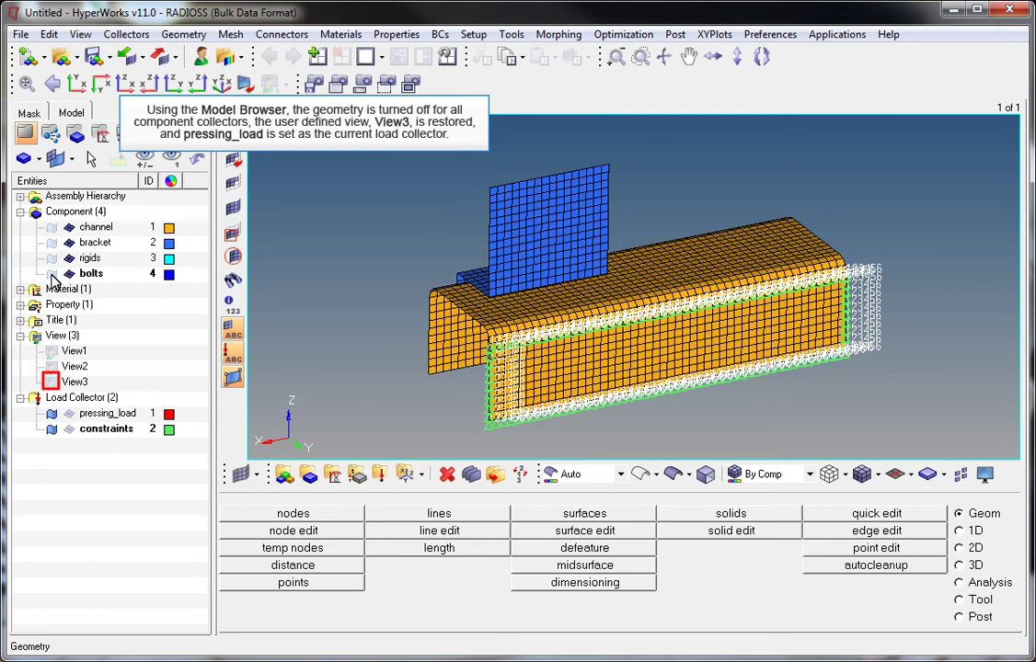
{"action": "left_click", "coordinate": [53, 381]}
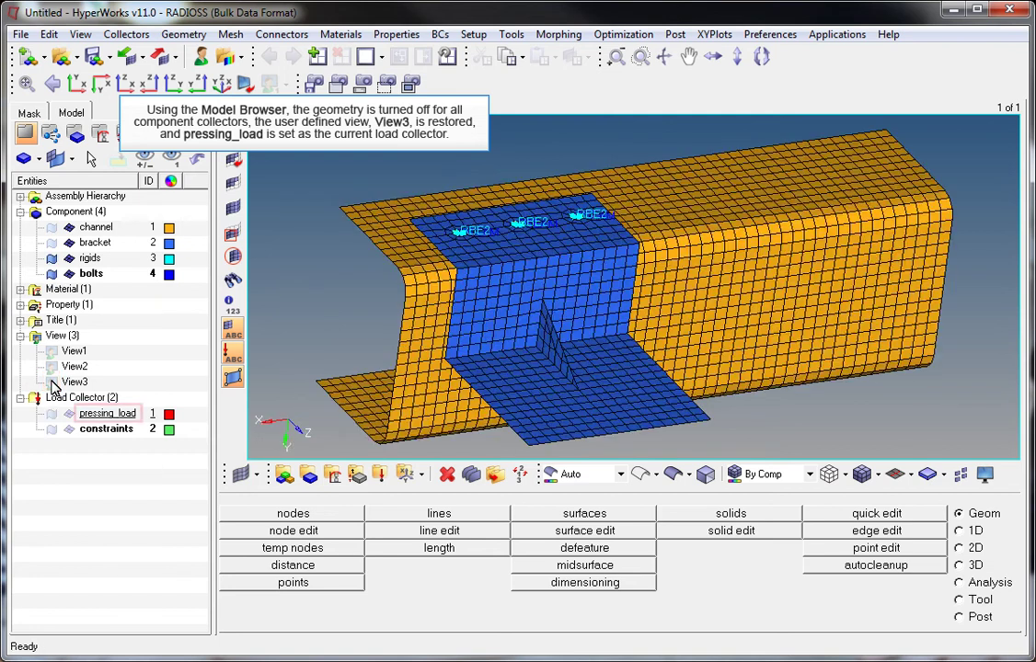
{"action": "right_click", "coordinate": [112, 416]}
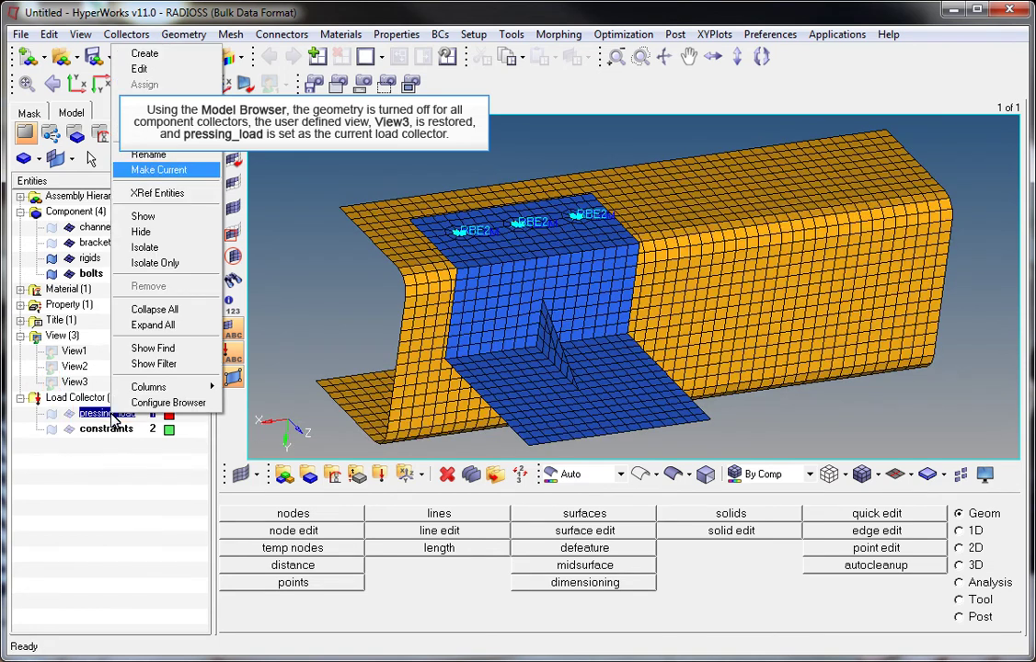
{"action": "left_click", "coordinate": [147, 170]}
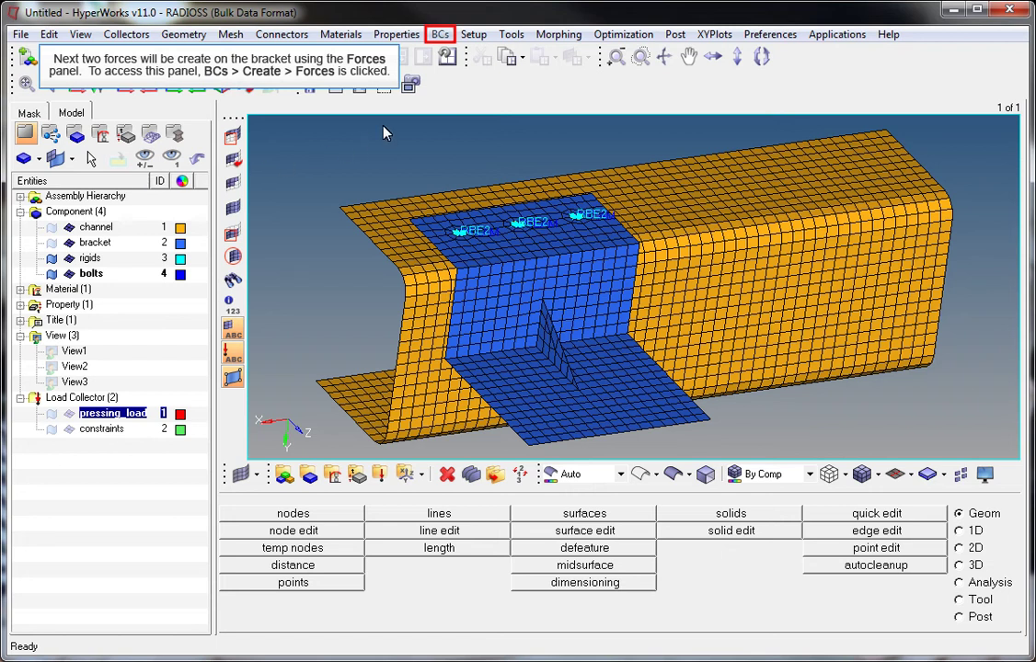
- Pick the bracket's two outer corner nodes for forces of magnitude 5
{"action": "left_click", "coordinate": [439, 36]}
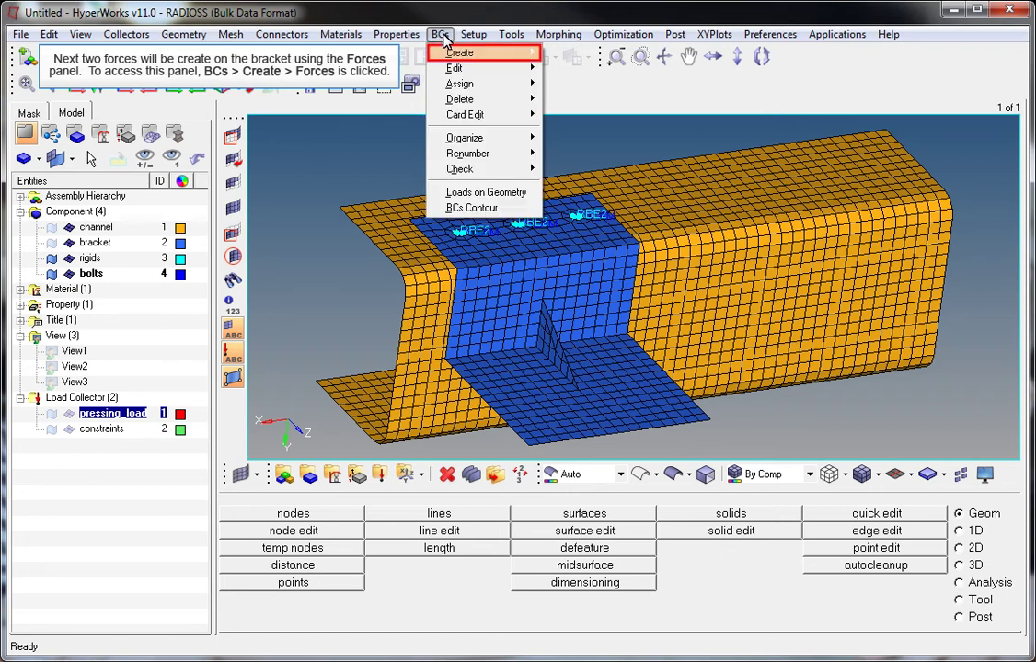
{"action": "mouse_move", "coordinate": [451, 55]}
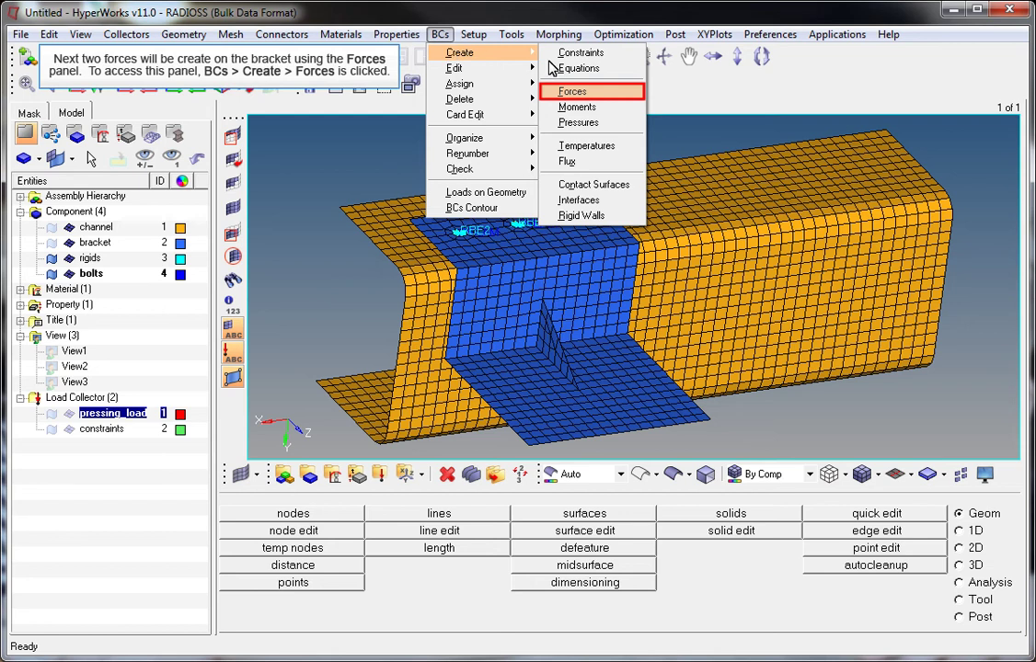
{"action": "left_click", "coordinate": [577, 92]}
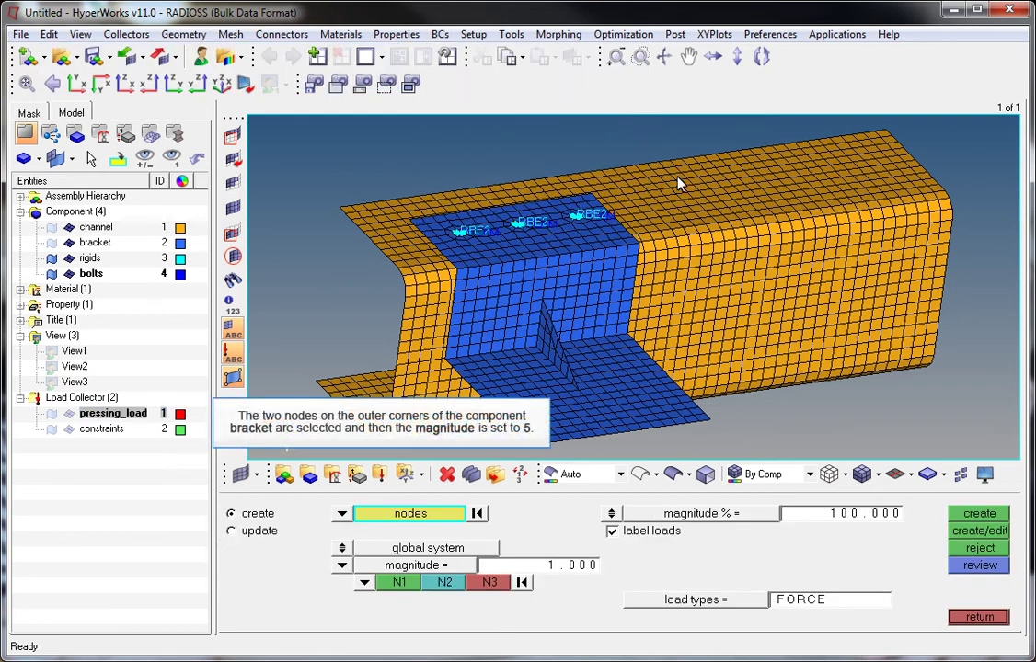
{"action": "left_click", "coordinate": [708, 418]}
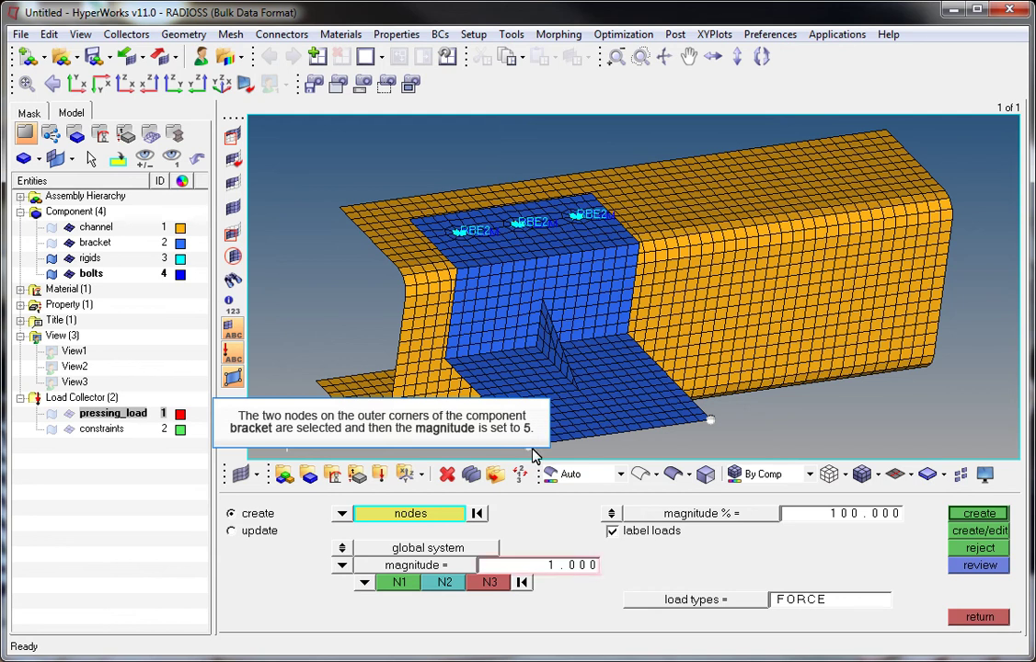
{"action": "left_click", "coordinate": [578, 564]}
{"action": "type", "text": "5"}
{"action": "key", "text": "Return"}
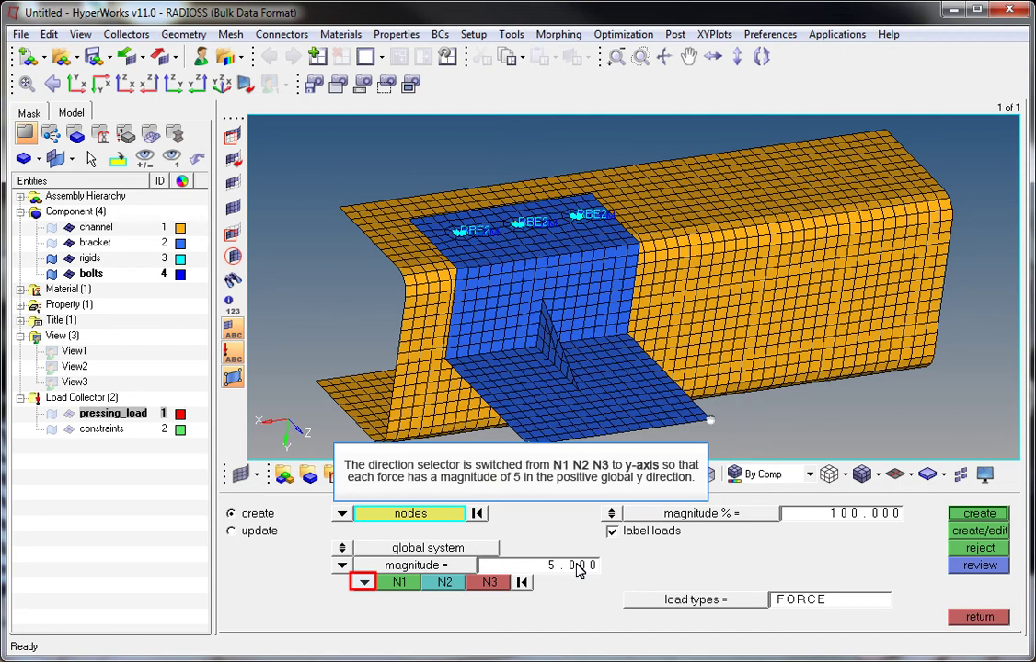
- Direct the forces along the global y-axis at 200% display scale and create them
{"action": "left_click", "coordinate": [363, 583]}
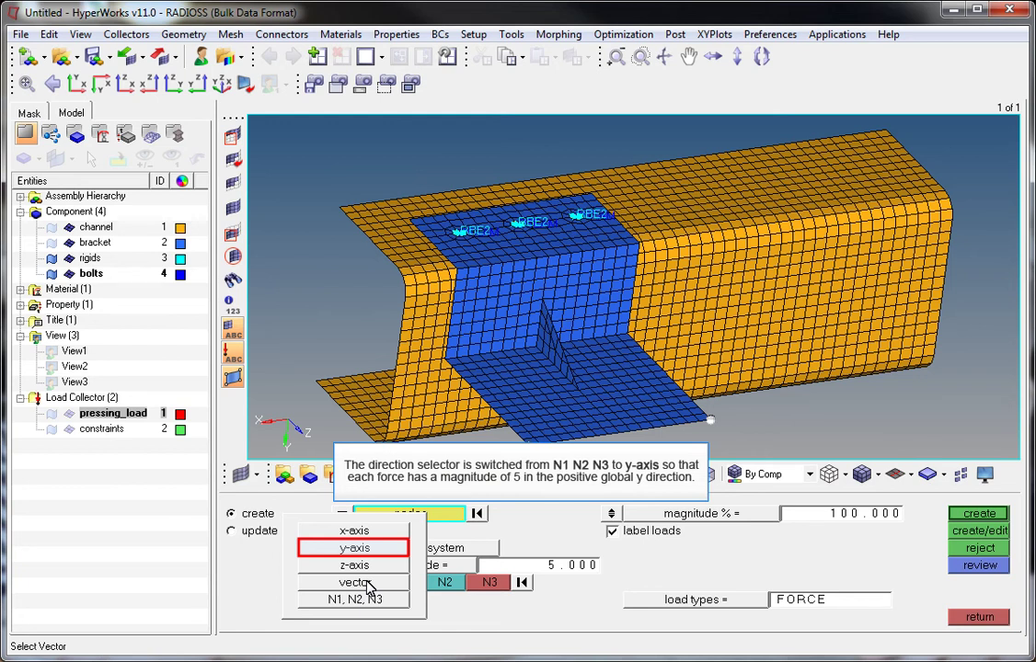
{"action": "left_click", "coordinate": [357, 548]}
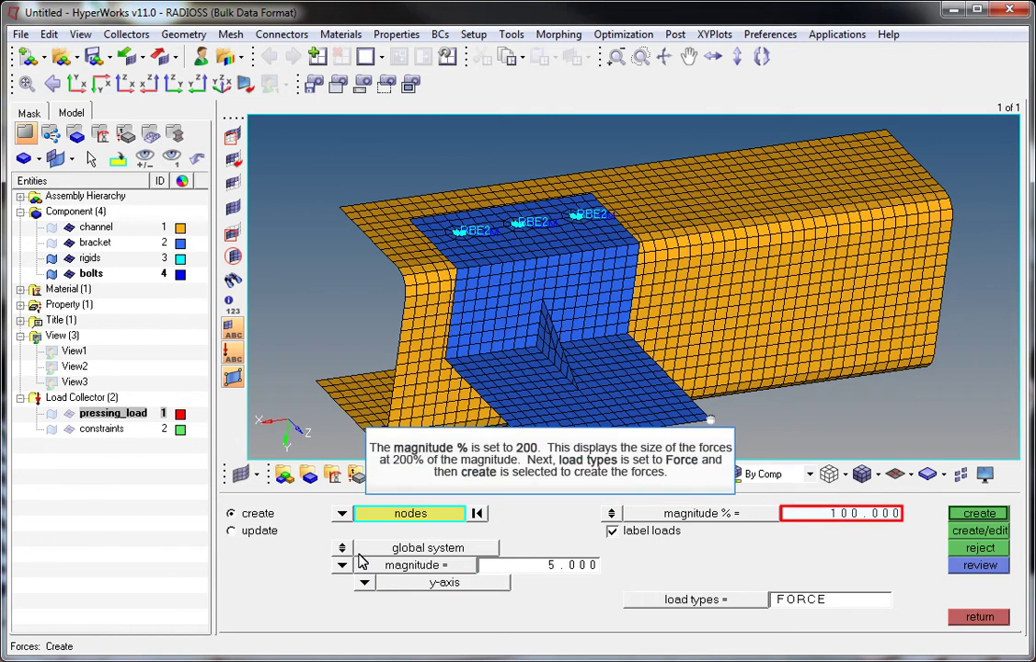
{"action": "left_click", "coordinate": [818, 516]}
{"action": "type", "text": "200"}
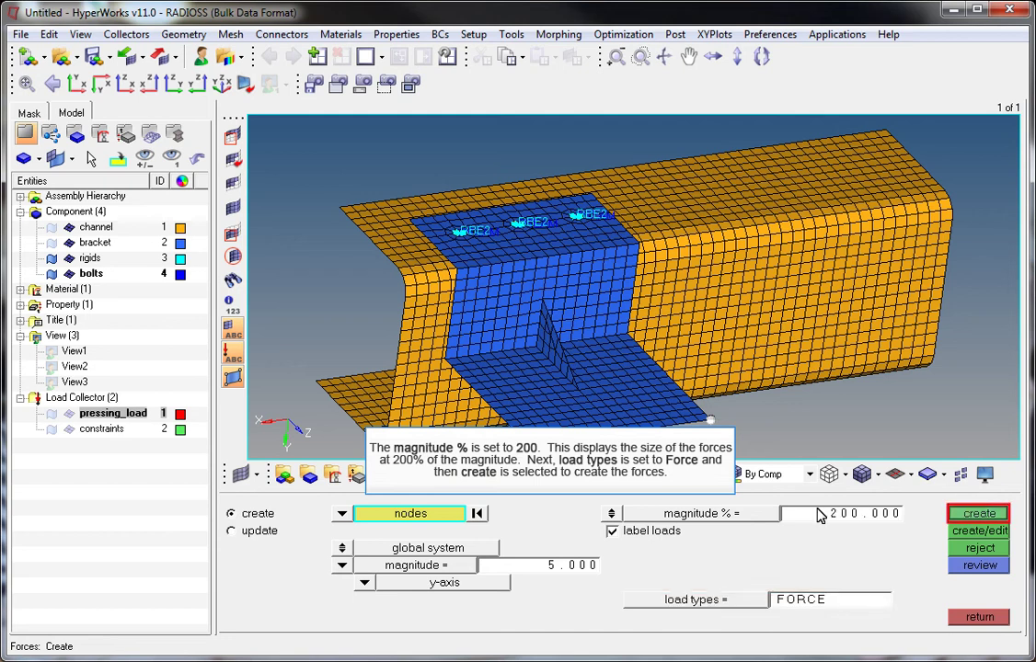
{"action": "left_click", "coordinate": [984, 517]}
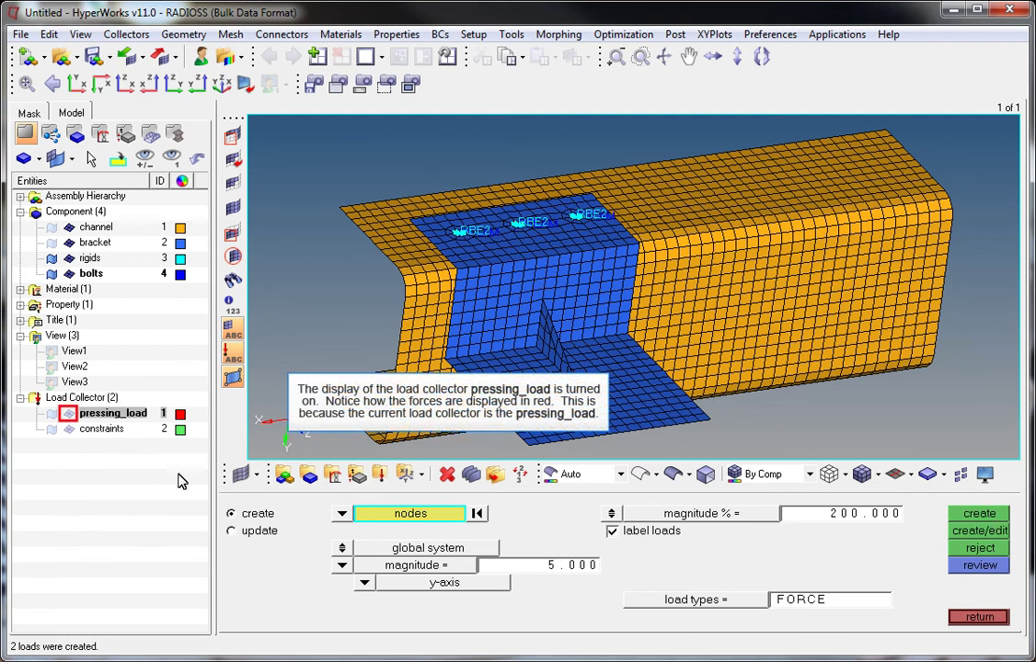
{"action": "left_click", "coordinate": [55, 414]}
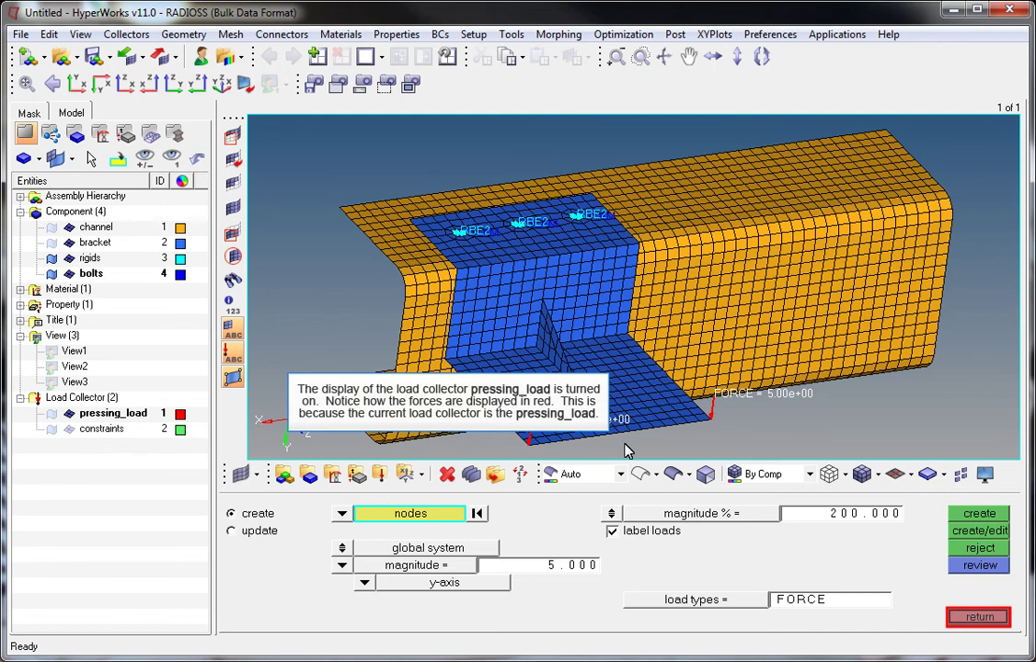
{"action": "left_click", "coordinate": [984, 619]}
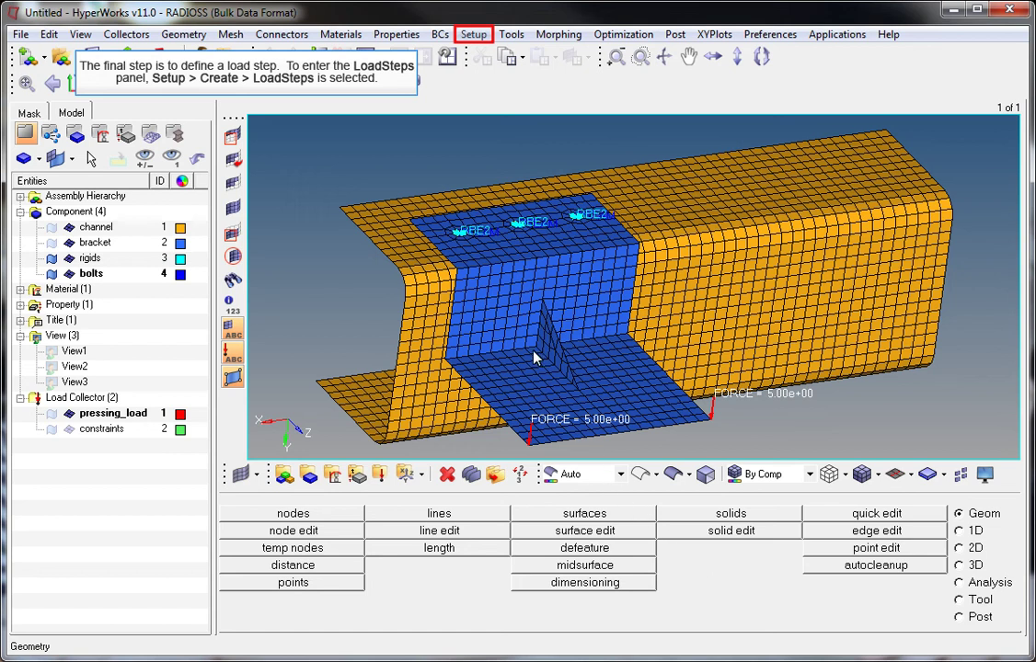
- Start a load step named pressing_step with SPC and LOAD sets enabled
{"action": "left_click", "coordinate": [473, 34]}
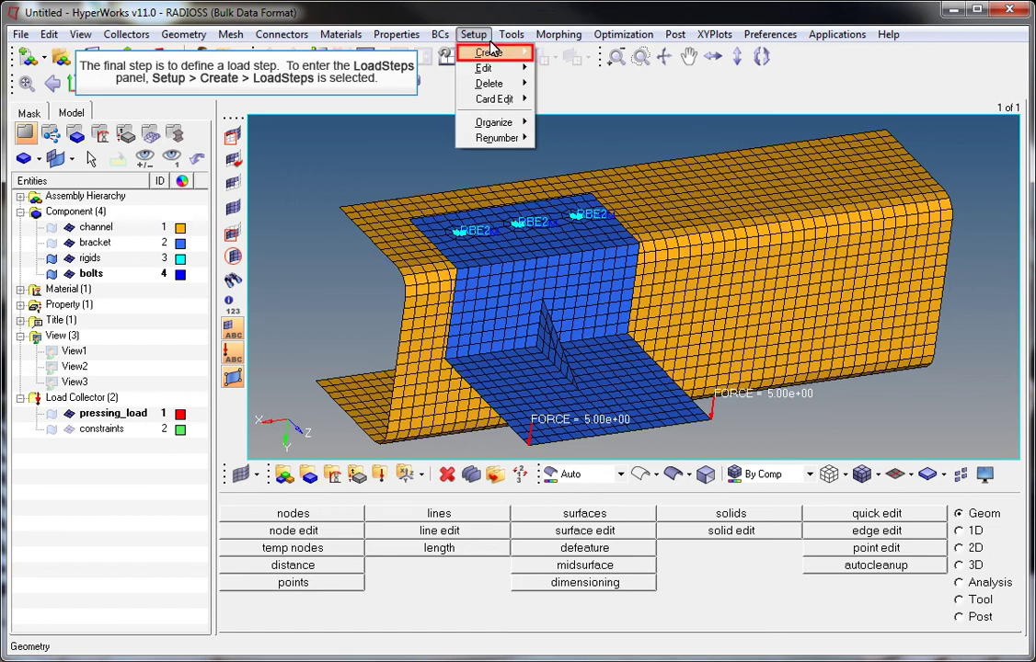
{"action": "mouse_move", "coordinate": [492, 52]}
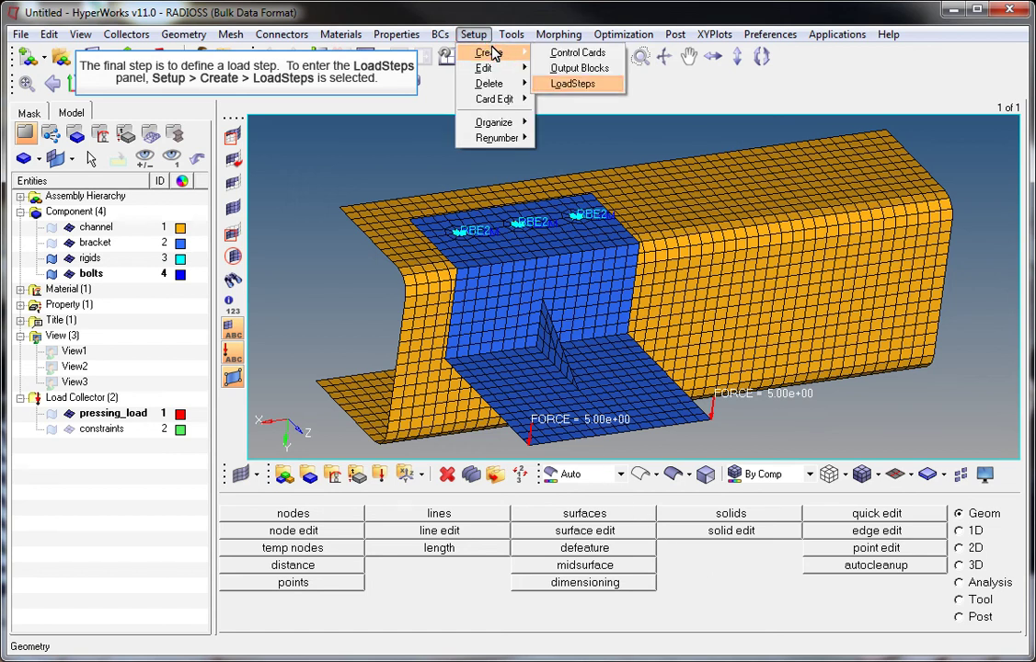
{"action": "left_click", "coordinate": [574, 85]}
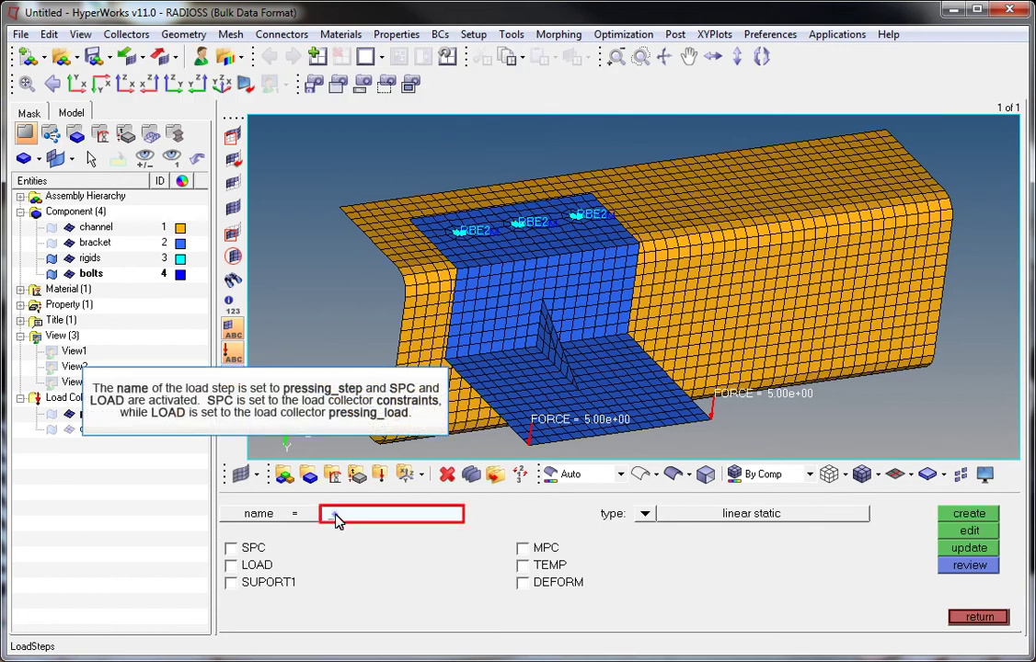
{"action": "type", "text": "pressing_step"}
{"action": "key", "text": "Return"}
{"action": "left_click", "coordinate": [231, 548]}
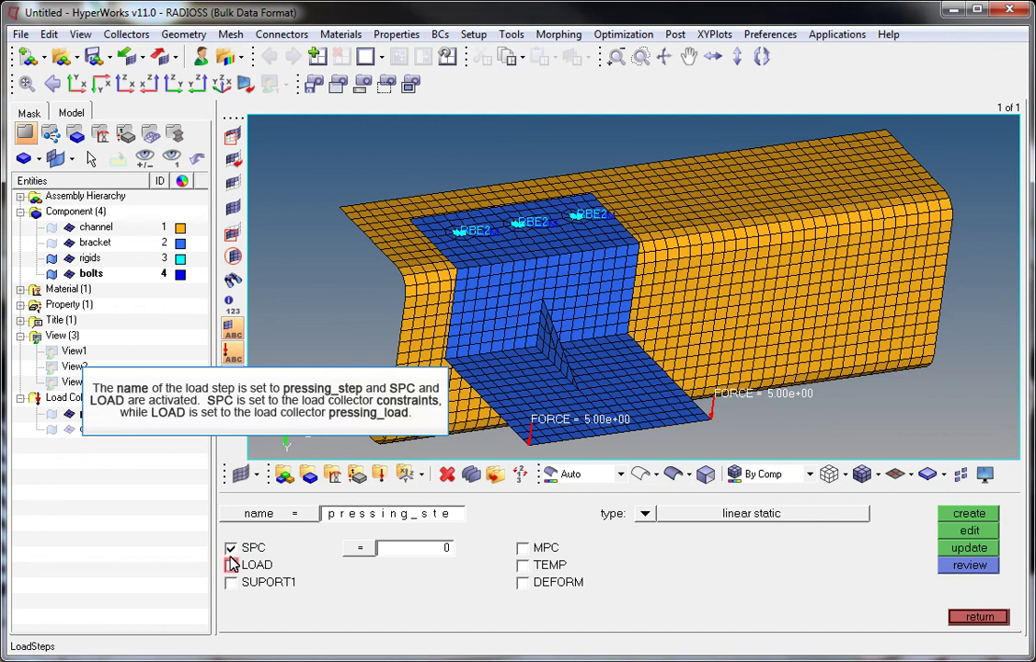
{"action": "left_click", "coordinate": [230, 565]}
- Assign constraints as SPC and pressing_load as LOAD, then create the linear static step
{"action": "left_click", "coordinate": [359, 547]}
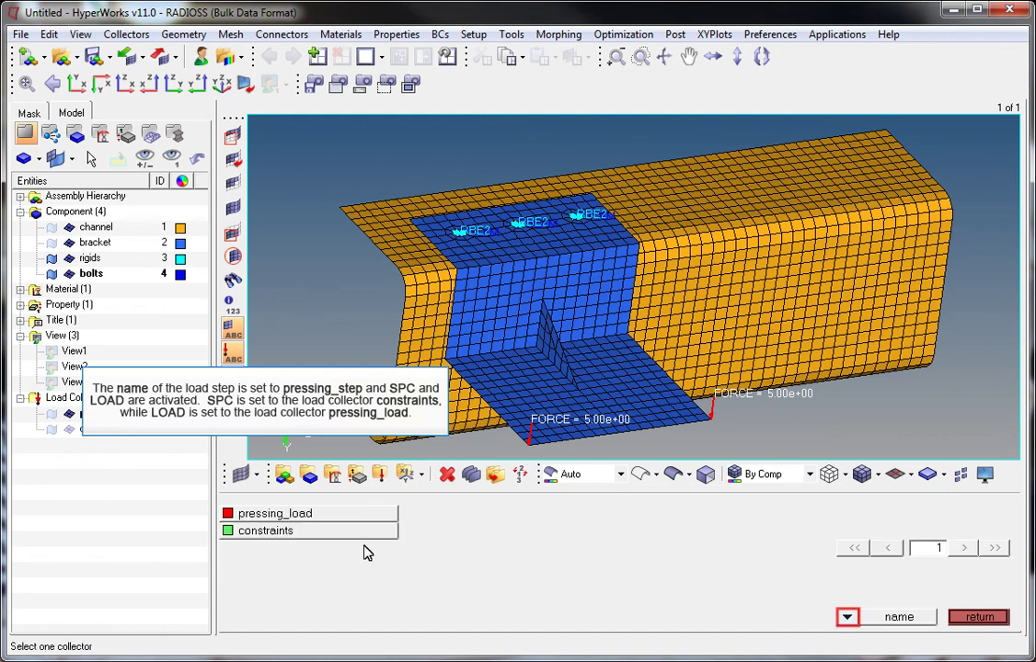
{"action": "left_click", "coordinate": [847, 617]}
{"action": "left_click", "coordinate": [839, 567]}
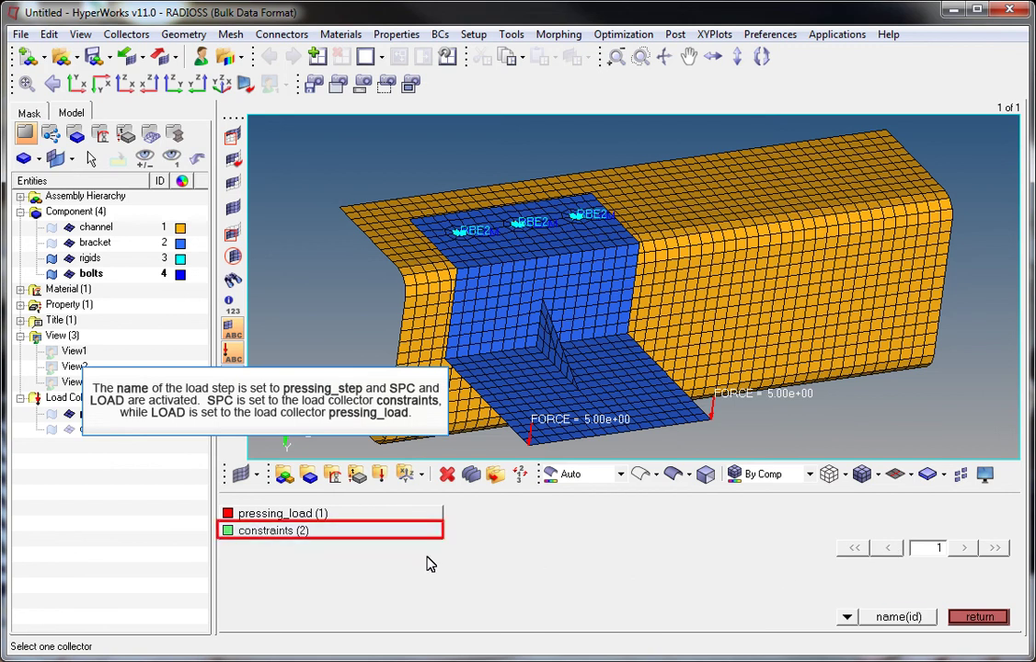
{"action": "left_click", "coordinate": [293, 539]}
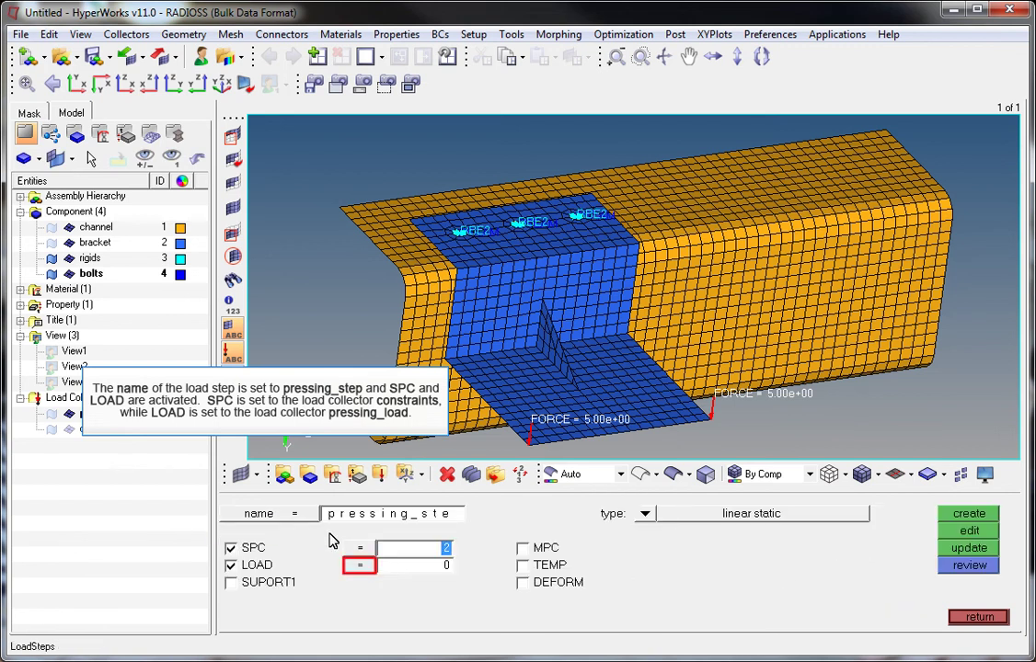
{"action": "left_click", "coordinate": [360, 568]}
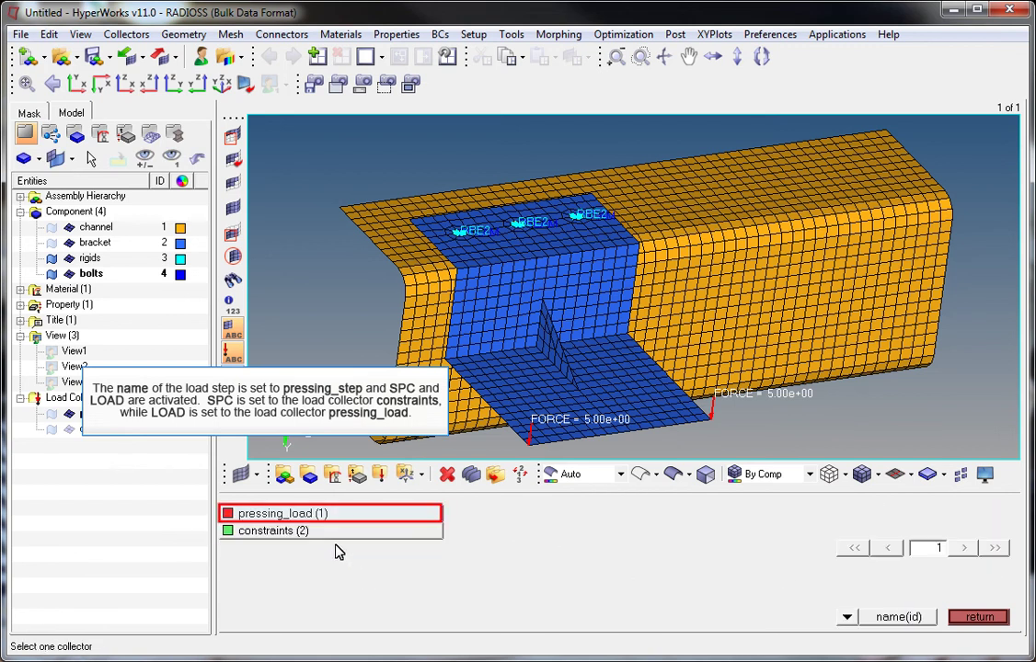
{"action": "left_click", "coordinate": [334, 515]}
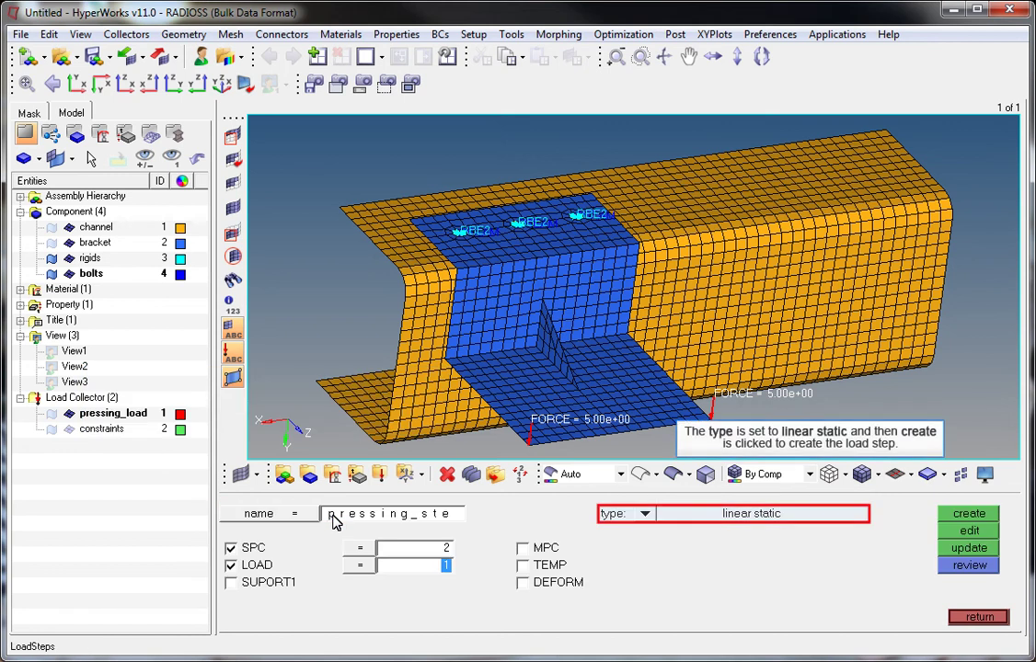
{"action": "left_click", "coordinate": [965, 519]}
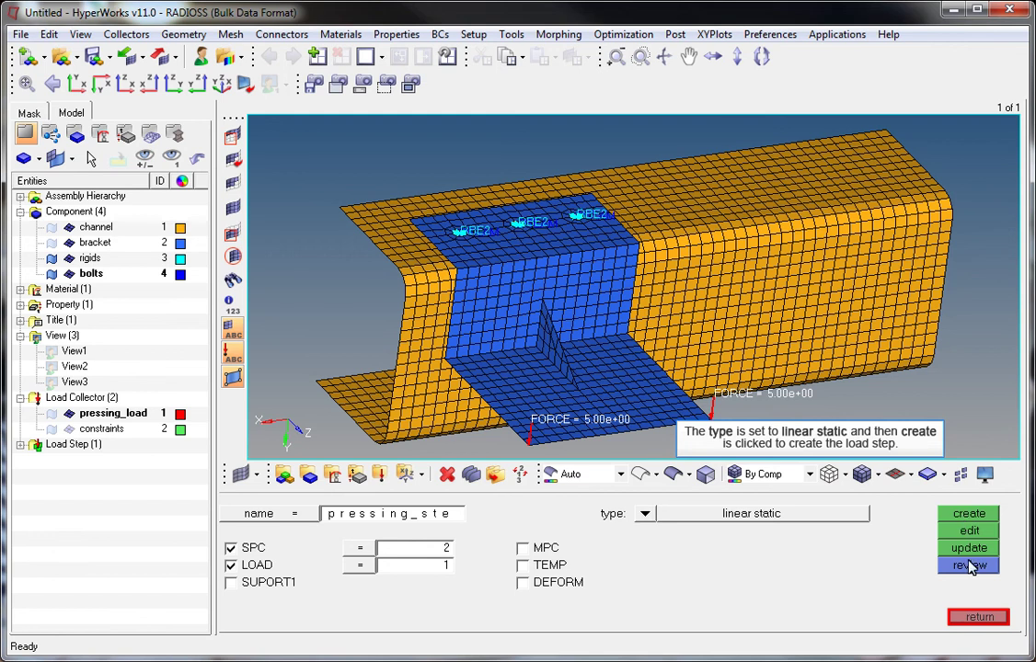
{"action": "left_click", "coordinate": [979, 616]}
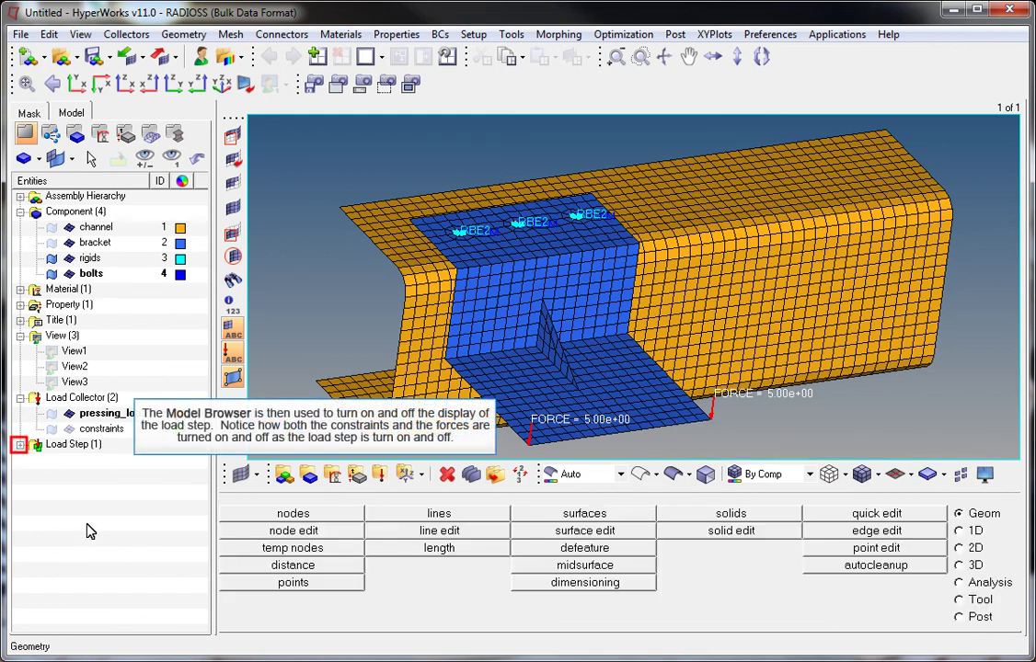
- Toggle pressing_step's display off, on, and off again to hide its forces and constraints
{"action": "left_click", "coordinate": [19, 445]}
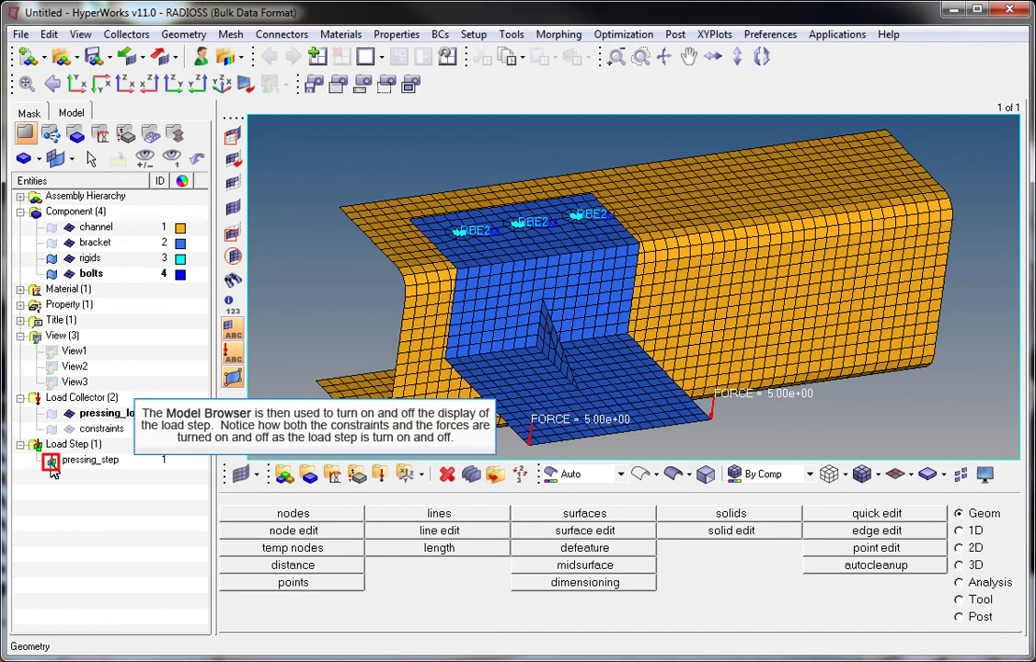
{"action": "left_click", "coordinate": [51, 461]}
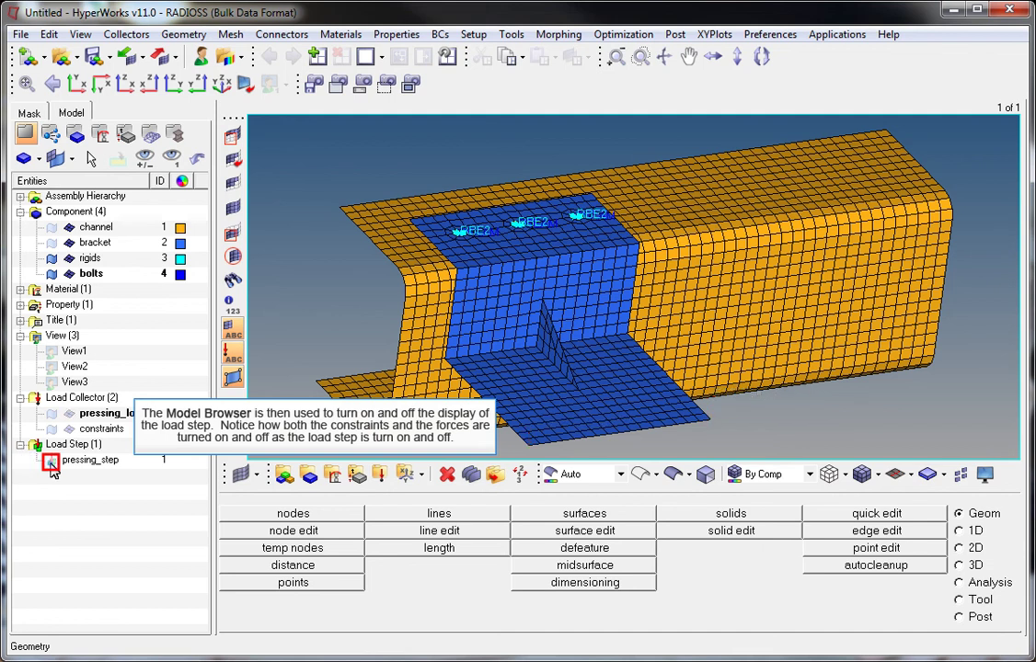
{"action": "left_click", "coordinate": [51, 462]}
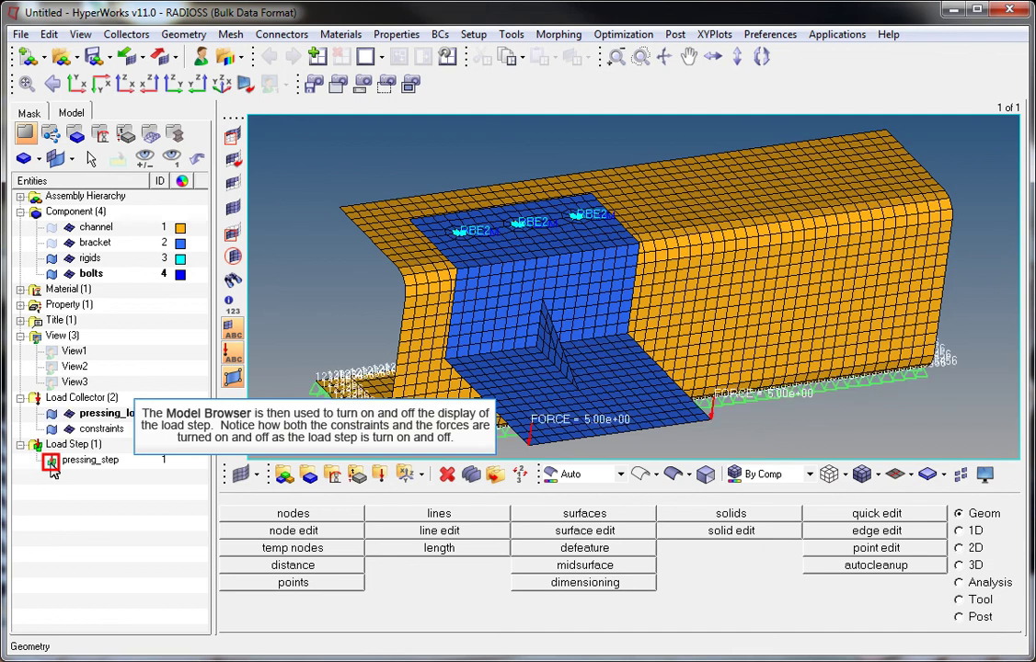
{"action": "left_click", "coordinate": [51, 461]}
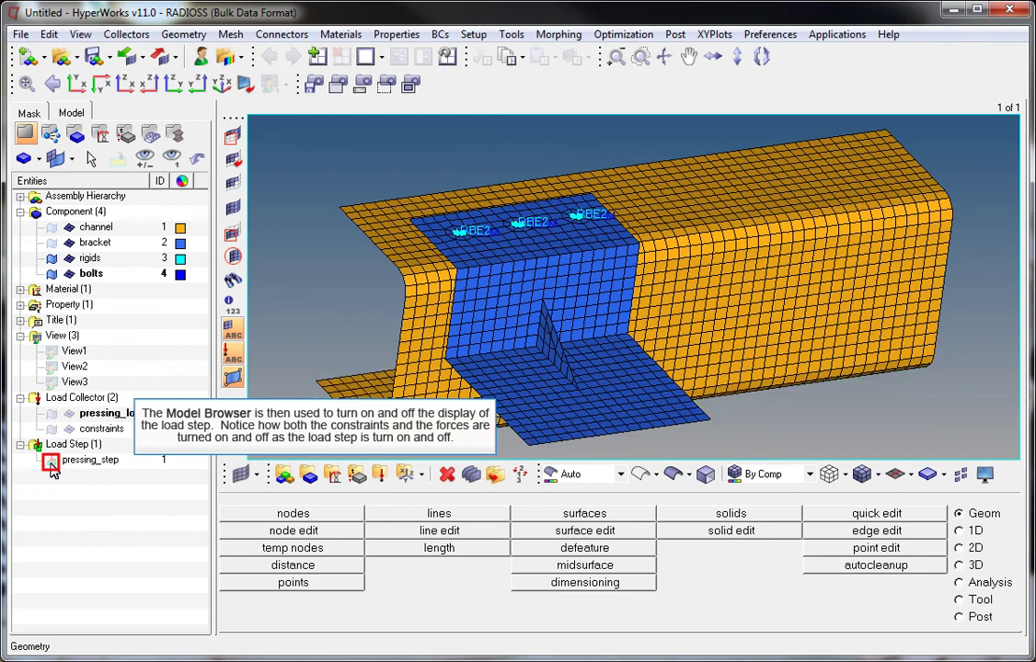